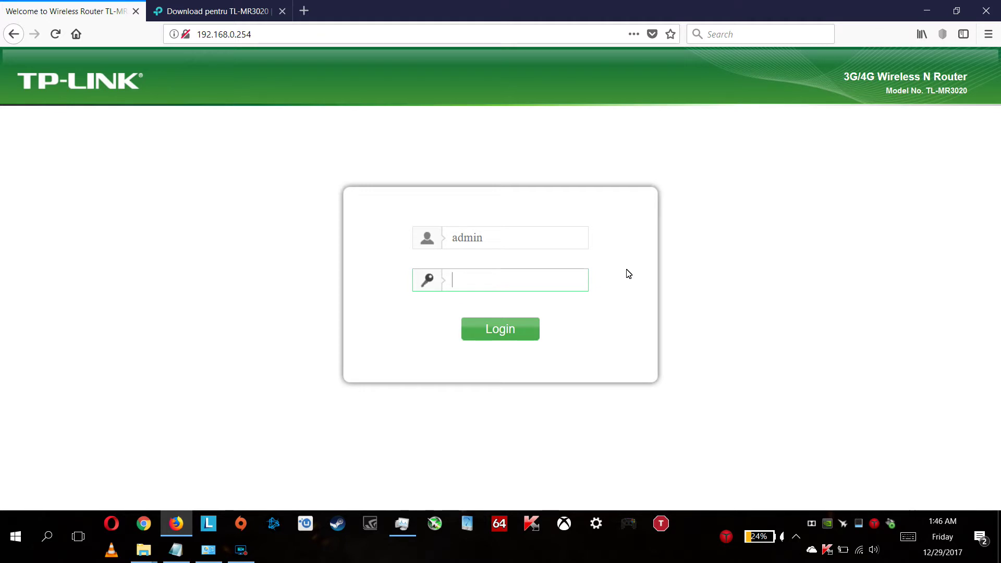
- Switch to the 'Download pentru TL-MR3020' tab showing the TL-MR3020 V1 firmware page
{"action": "left_click", "coordinate": [214, 16]}
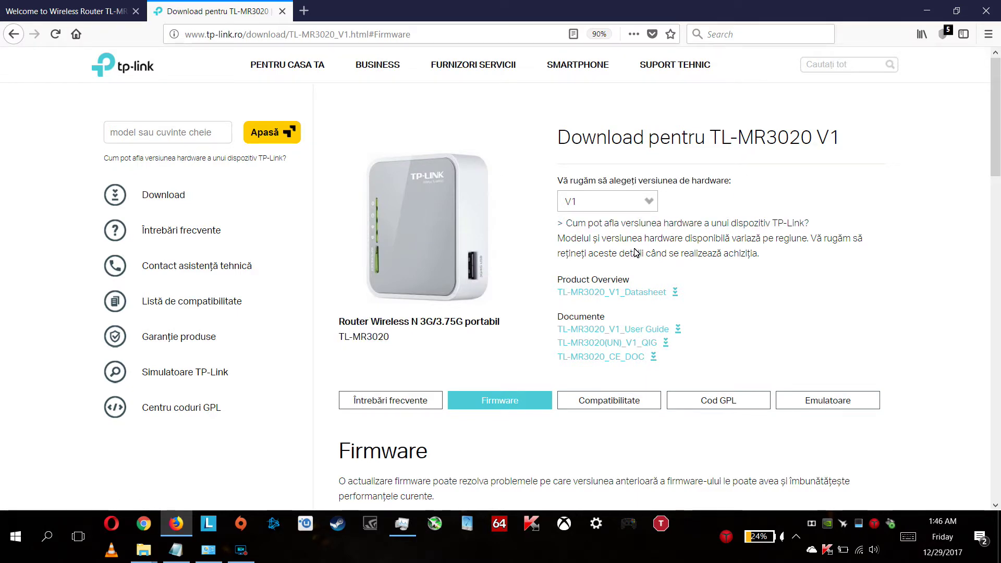
- Open the hardware version list (V3.20, V3, V1), then return to the router login tab
{"action": "scroll", "coordinate": [635, 250], "scroll_direction": "down", "scroll_amount": 3}
{"action": "scroll", "coordinate": [634, 250], "scroll_direction": "up", "scroll_amount": 3}
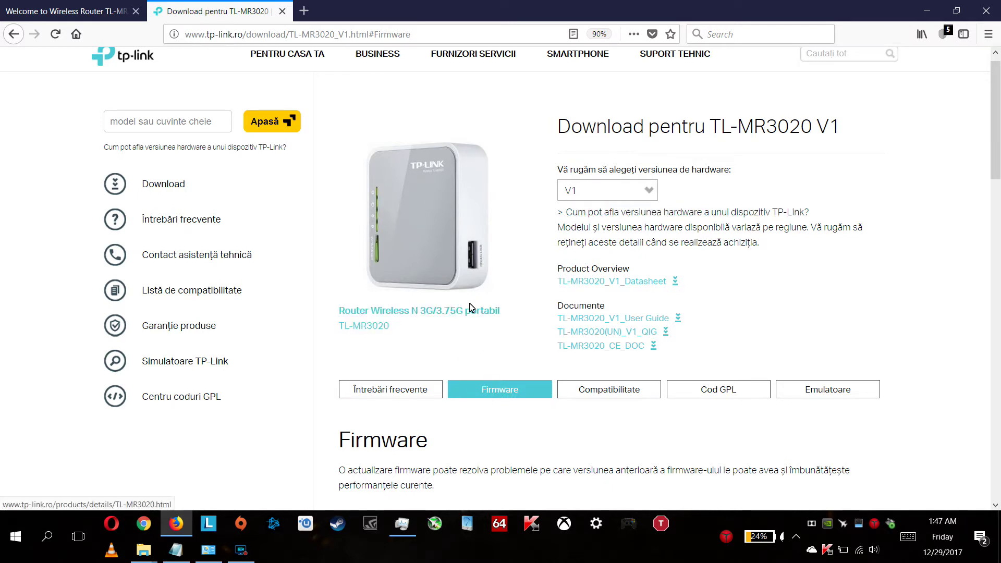
{"action": "left_click", "coordinate": [650, 197]}
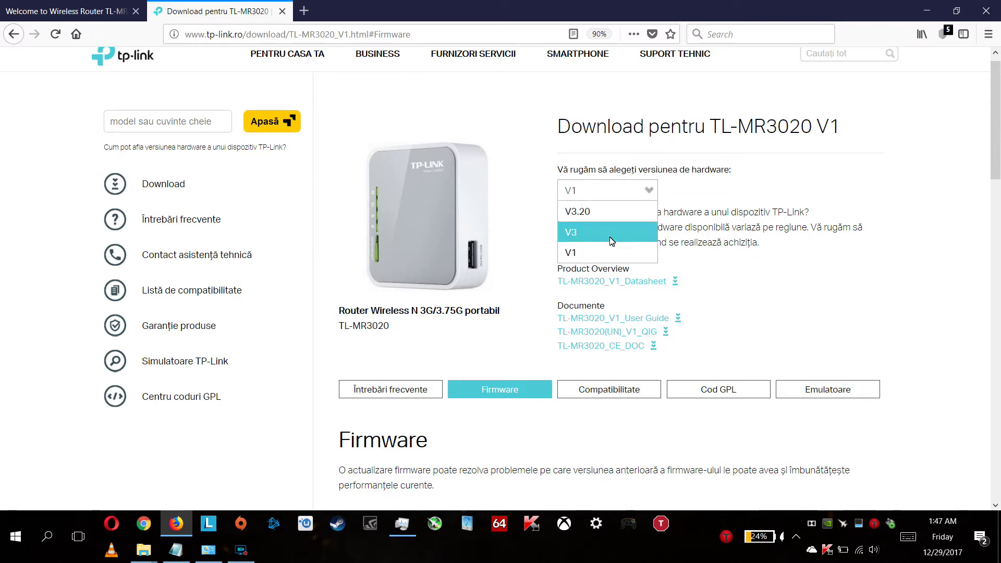
{"action": "left_click", "coordinate": [47, 12]}
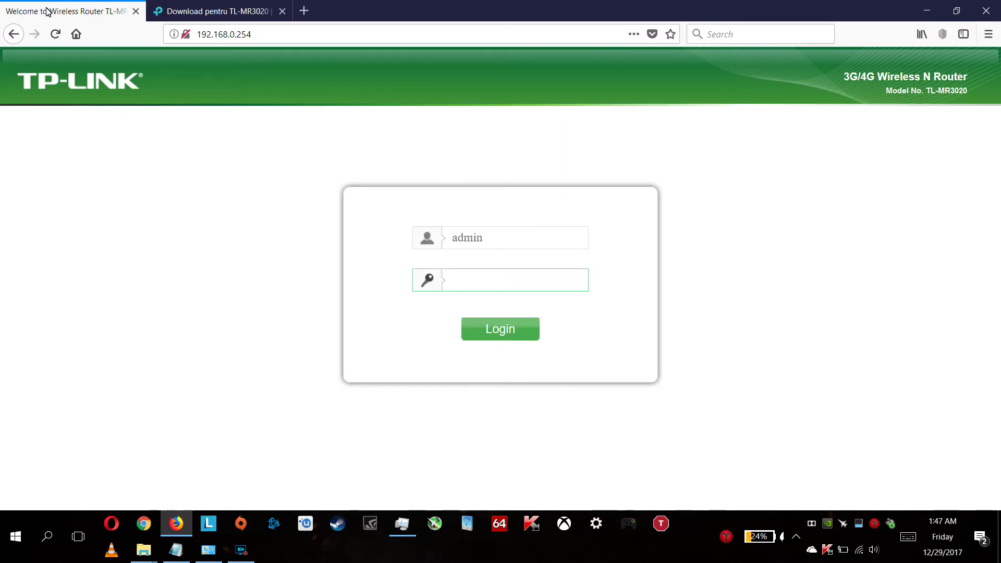
- Log in to the router at 192.168.0.254 with the admin password
{"action": "left_click", "coordinate": [291, 40]}
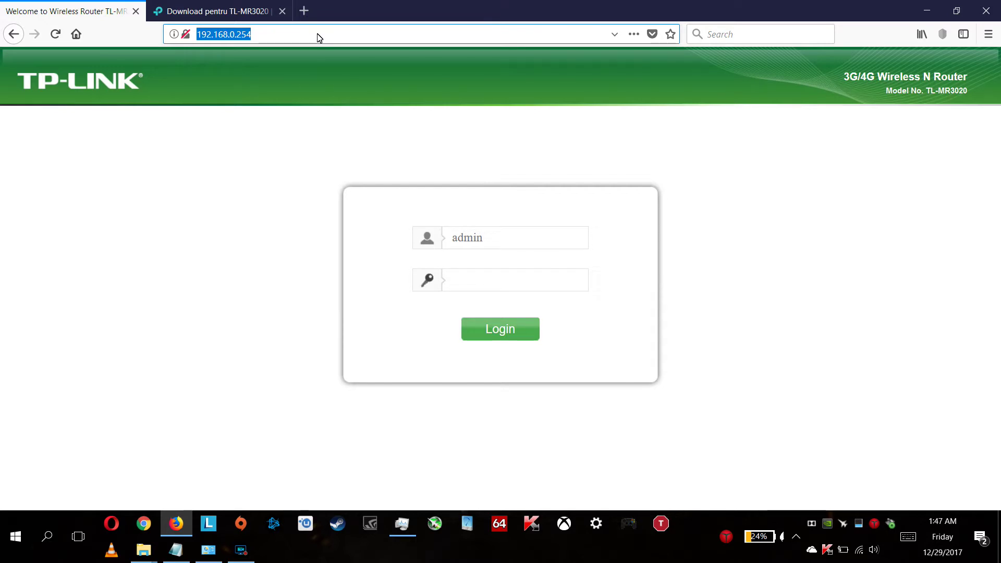
{"action": "left_click", "coordinate": [319, 38]}
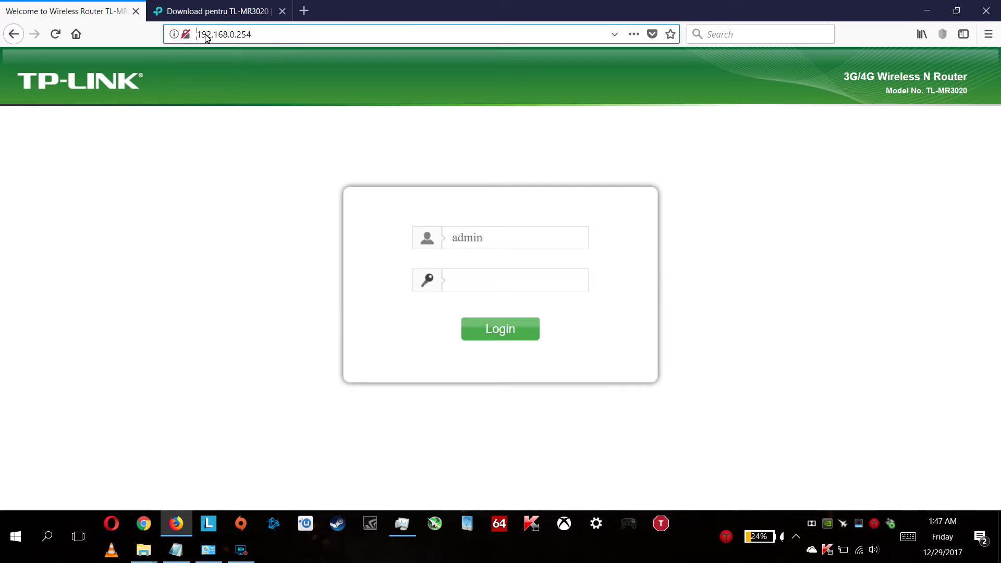
{"action": "left_click_drag", "start_coordinate": [199, 37], "coordinate": [269, 38]}
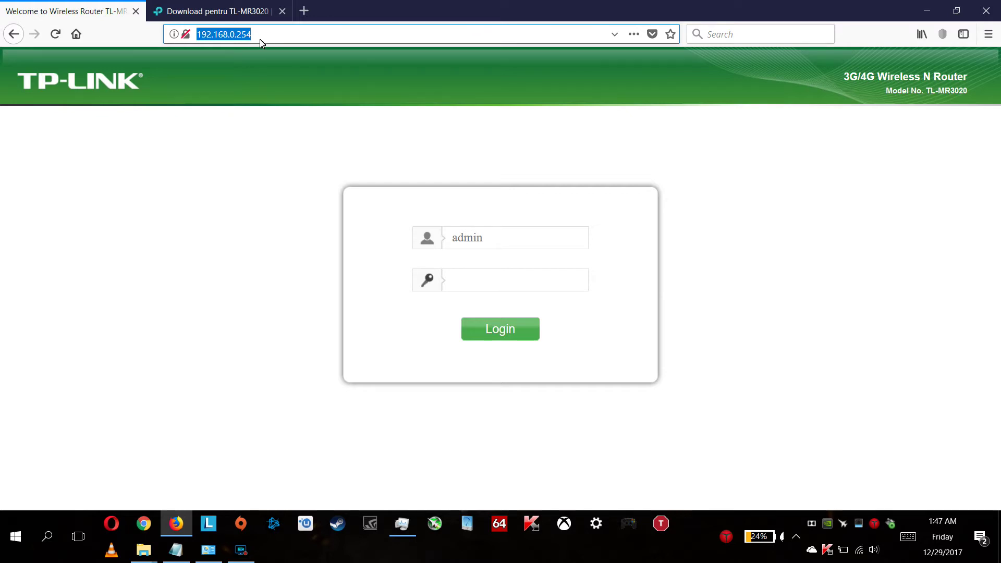
{"action": "left_click", "coordinate": [500, 289]}
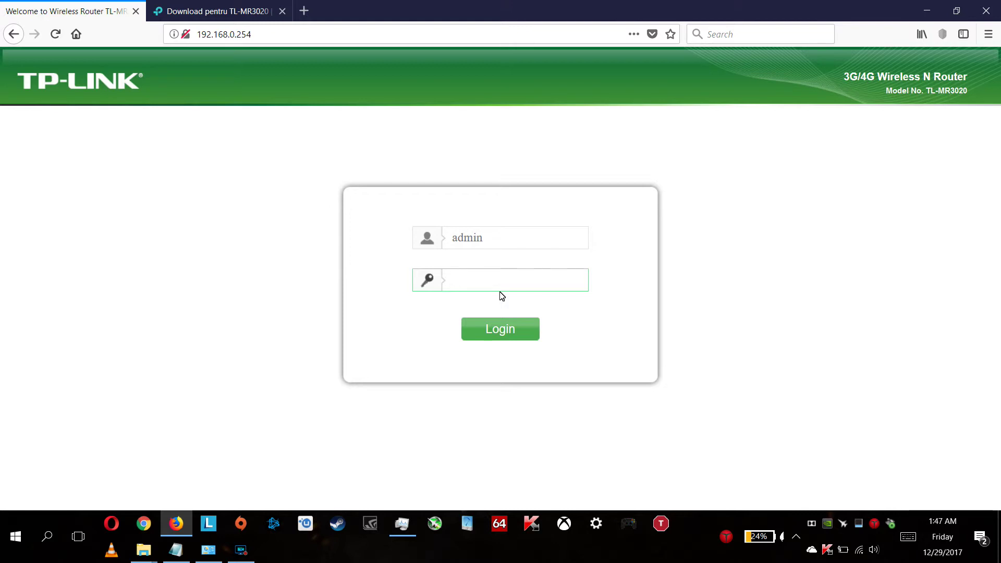
{"action": "type", "text": "admin1234"}
{"action": "key", "text": "Return"}
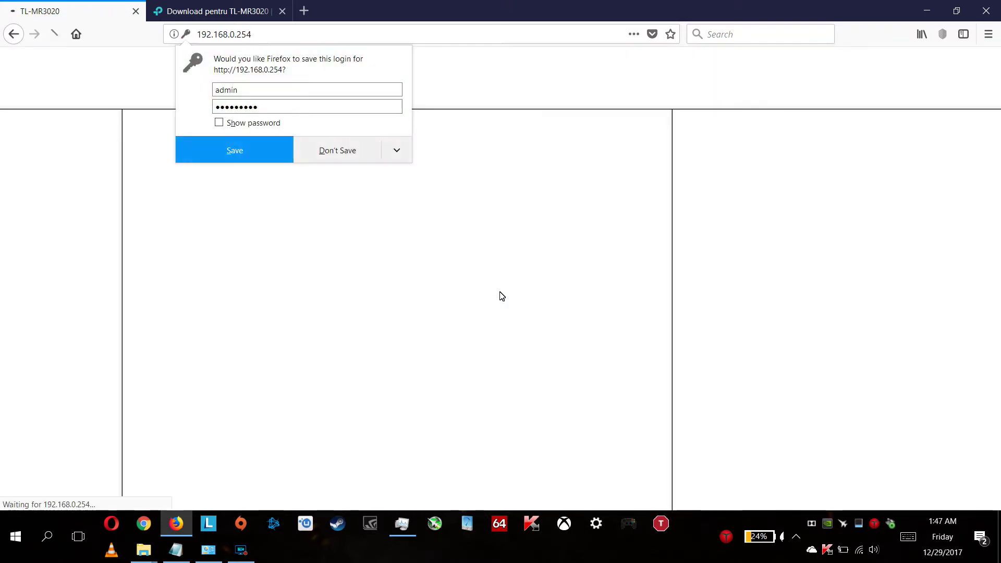
- Decline saving the login and highlight the hardware version MR3020 v1
{"action": "left_click", "coordinate": [325, 145]}
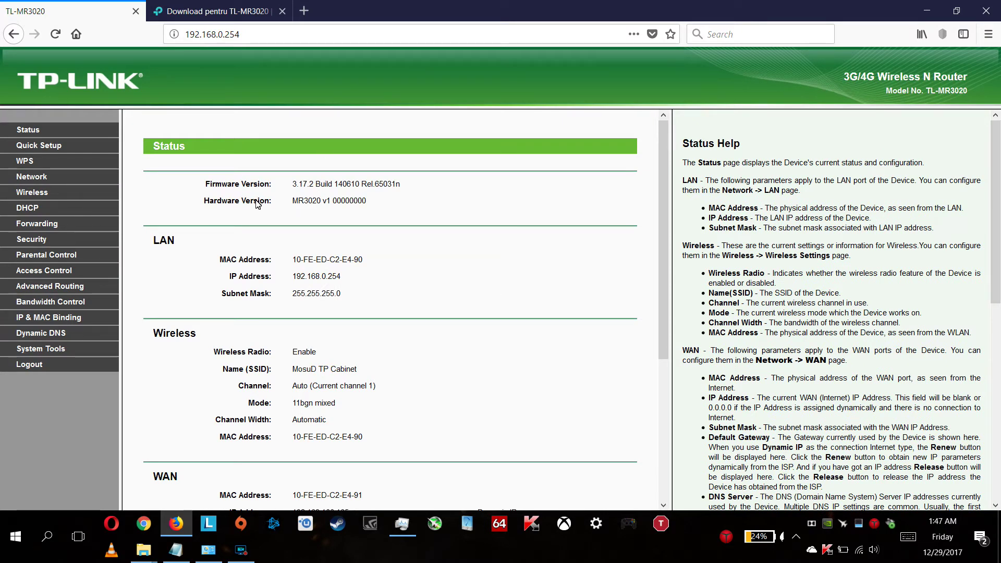
{"action": "left_click_drag", "start_coordinate": [289, 200], "coordinate": [390, 208]}
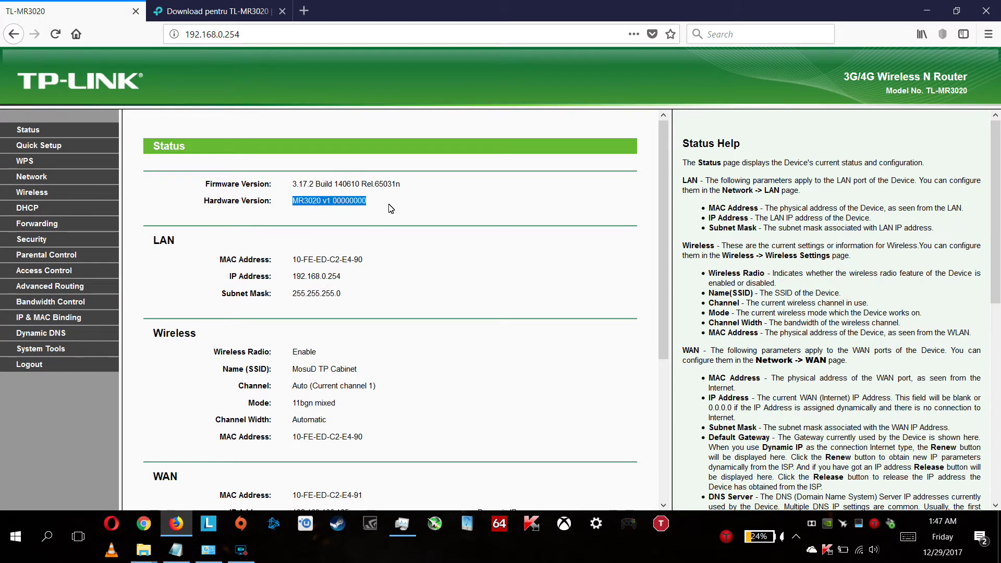
{"action": "left_click", "coordinate": [392, 208]}
{"action": "left_click_drag", "start_coordinate": [321, 204], "coordinate": [392, 206]}
- Highlight firmware 3.17.2 Build 140610, then return to the download page tab
{"action": "left_click_drag", "start_coordinate": [292, 183], "coordinate": [308, 192]}
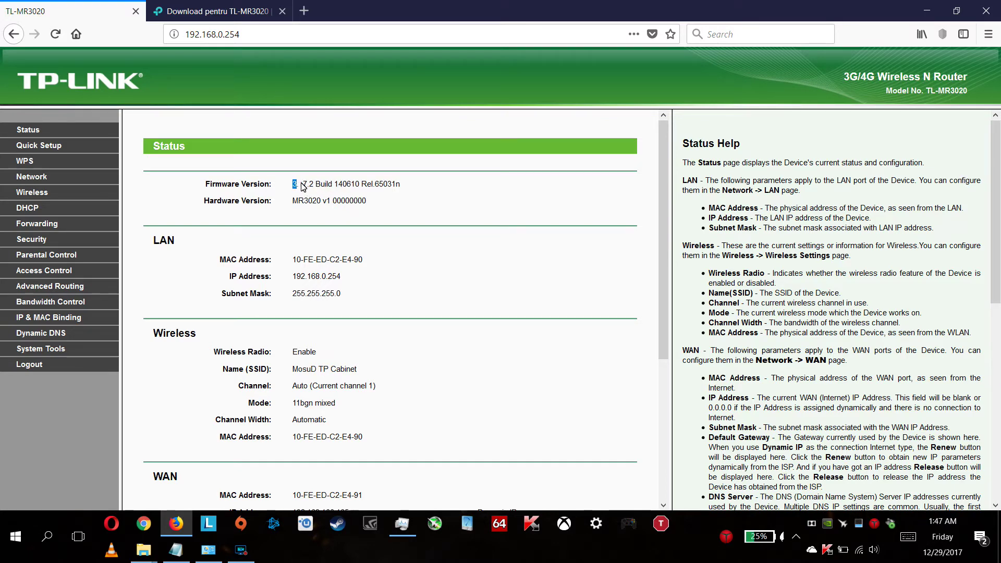
{"action": "left_click_drag", "start_coordinate": [304, 186], "coordinate": [407, 188]}
{"action": "left_click", "coordinate": [323, 191]}
{"action": "left_click", "coordinate": [241, 12]}
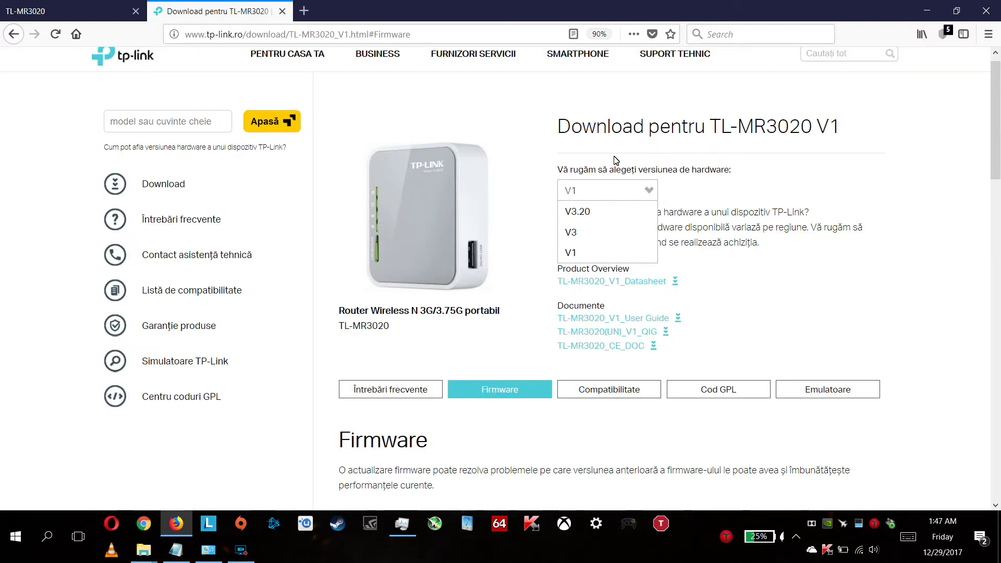
- Switch to hardware version V3.20 and scroll through its download page
{"action": "left_click", "coordinate": [591, 219]}
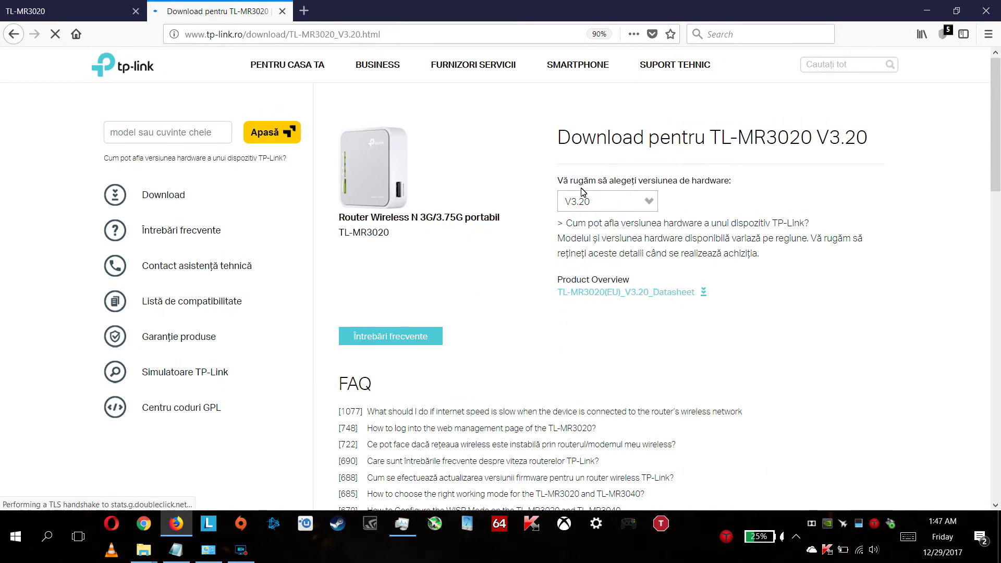
{"action": "scroll", "coordinate": [489, 307], "scroll_direction": "down", "scroll_amount": 10}
{"action": "scroll", "coordinate": [488, 308], "scroll_direction": "down", "scroll_amount": 8}
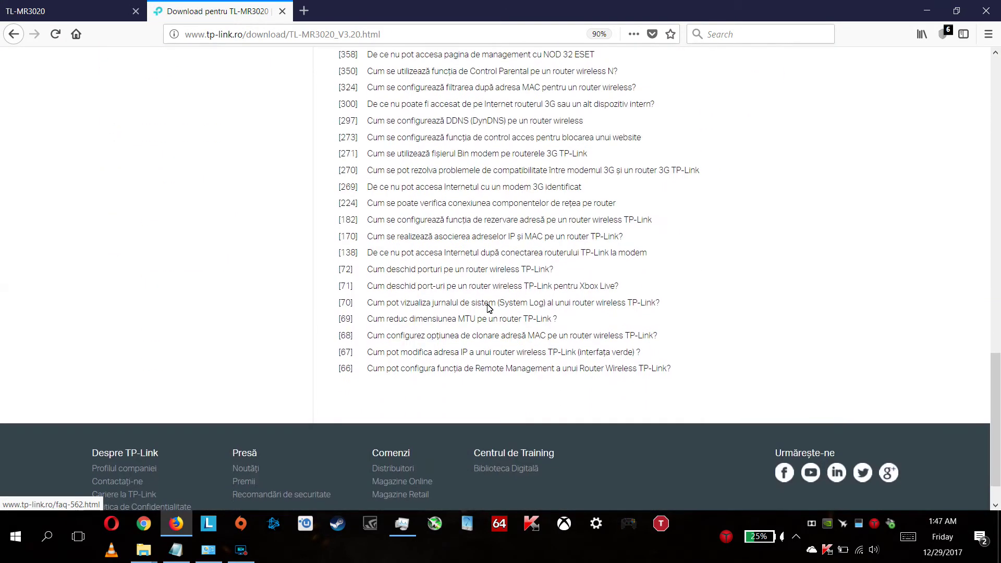
{"action": "scroll", "coordinate": [488, 307], "scroll_direction": "up", "scroll_amount": 15}
{"action": "scroll", "coordinate": [493, 302], "scroll_direction": "up", "scroll_amount": 1}
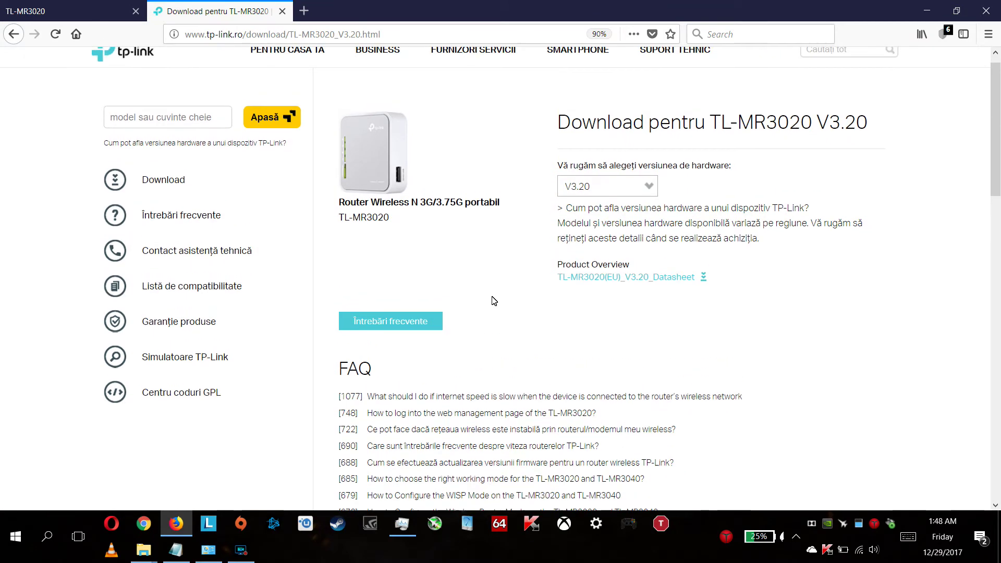
- Switch the hardware version back to V1 and scroll down its page
{"action": "left_click", "coordinate": [647, 187]}
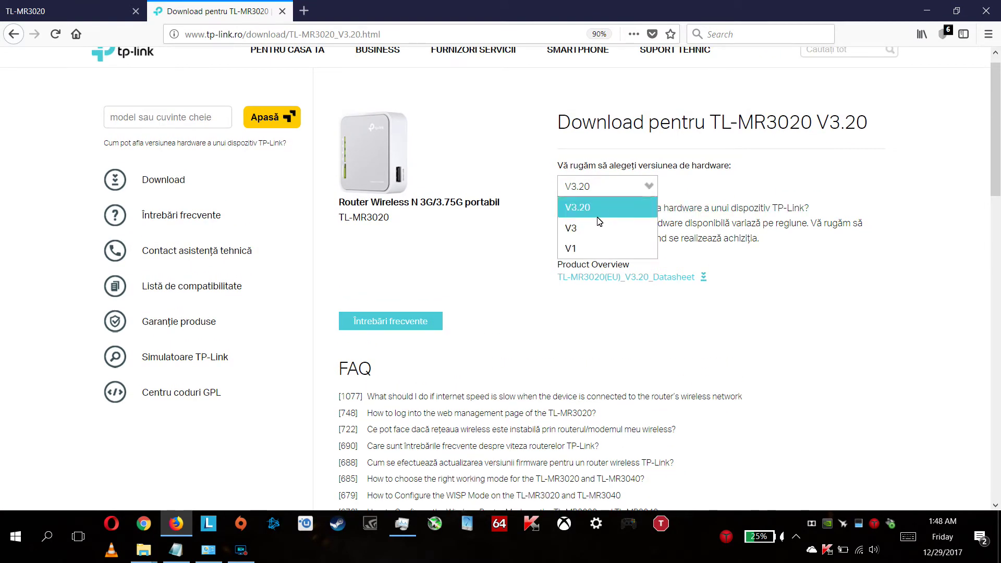
{"action": "left_click", "coordinate": [591, 245]}
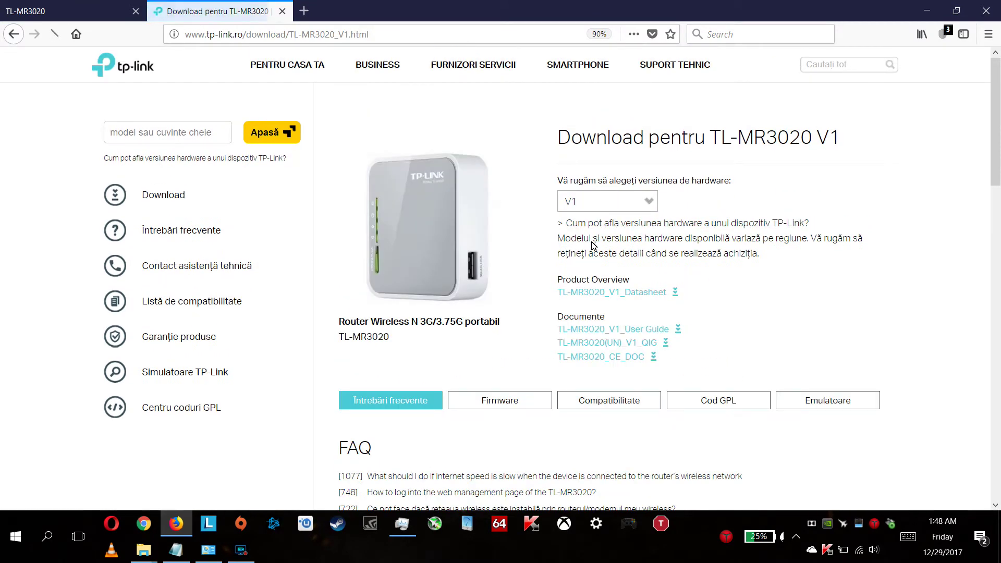
{"action": "scroll", "coordinate": [547, 351], "scroll_direction": "down", "scroll_amount": 5}
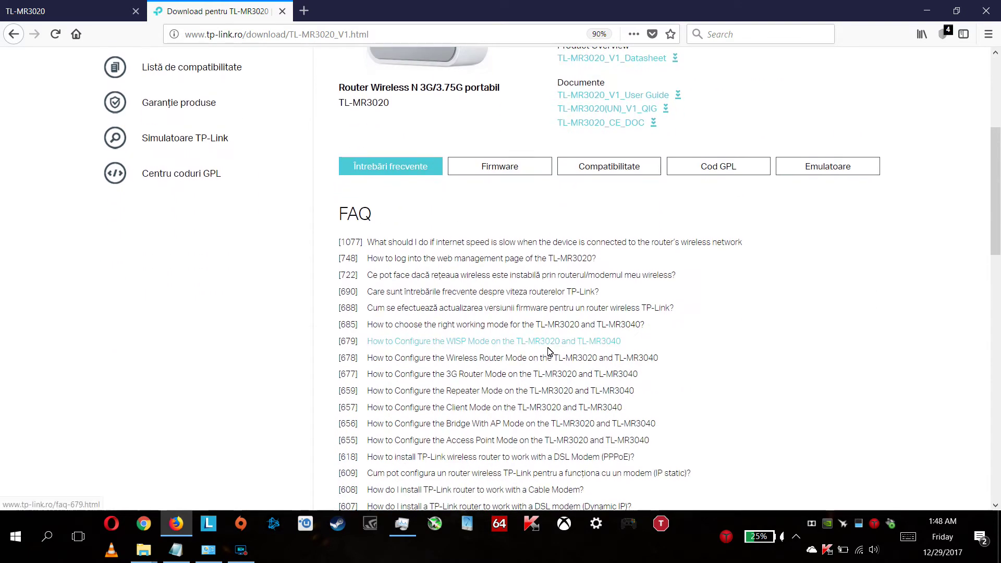
- Show the V1 firmware downloads and read the IMPORTANT upgrade warnings
{"action": "left_click", "coordinate": [490, 173]}
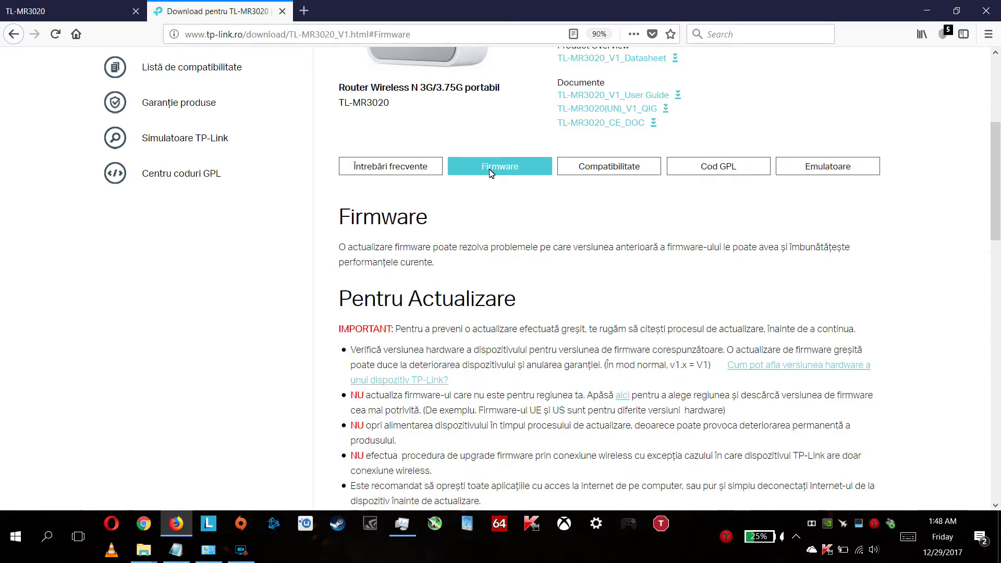
{"action": "scroll", "coordinate": [449, 311], "scroll_direction": "down", "scroll_amount": 5}
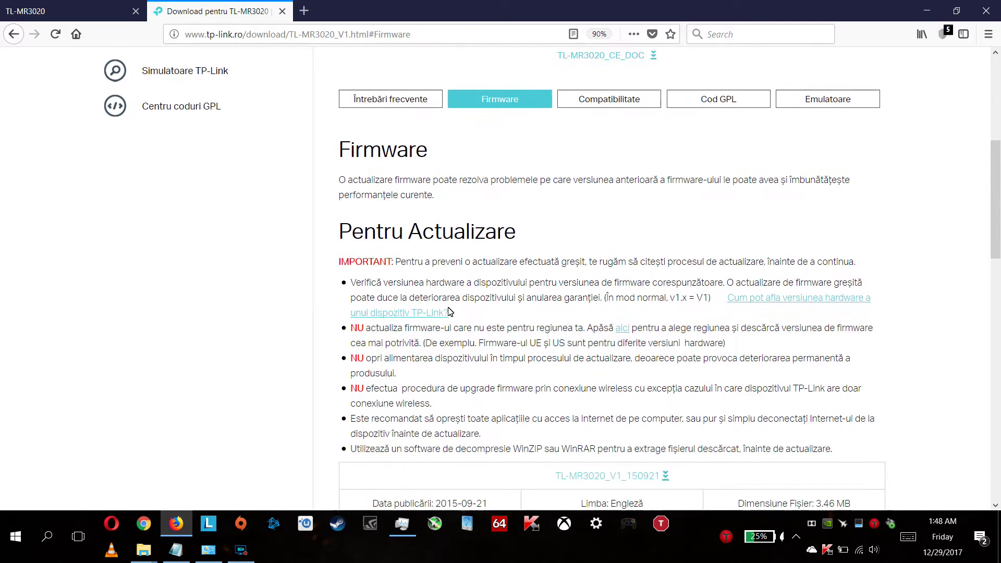
{"action": "scroll", "coordinate": [450, 311], "scroll_direction": "down", "scroll_amount": 3}
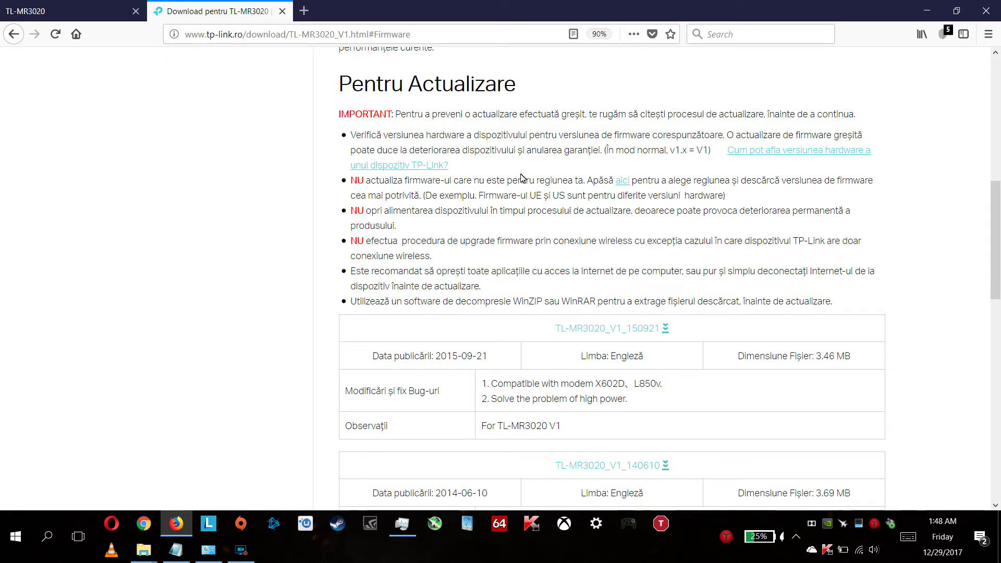
{"action": "left_click_drag", "start_coordinate": [342, 114], "coordinate": [623, 311]}
{"action": "left_click", "coordinate": [623, 303]}
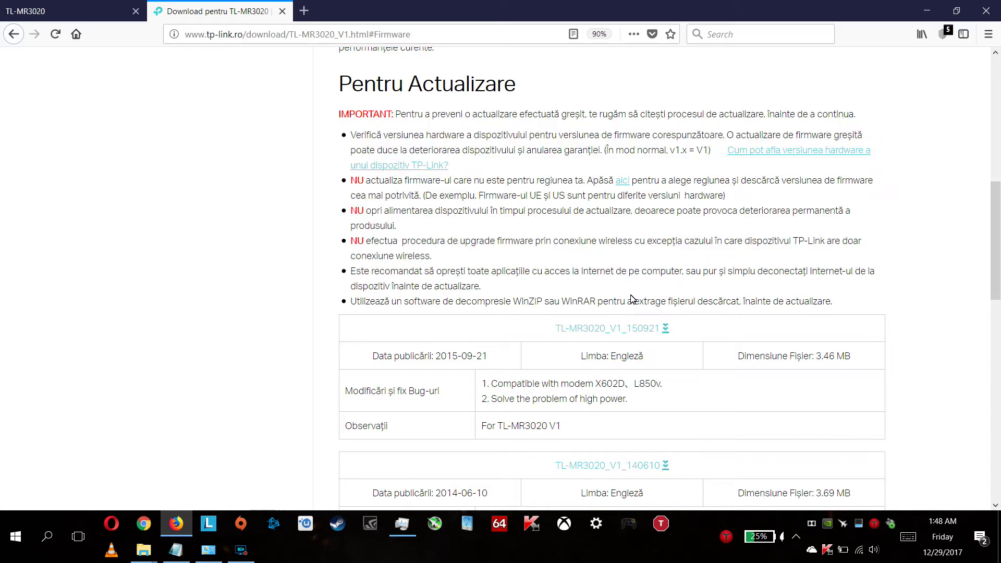
{"action": "scroll", "coordinate": [419, 297], "scroll_direction": "down", "scroll_amount": 4}
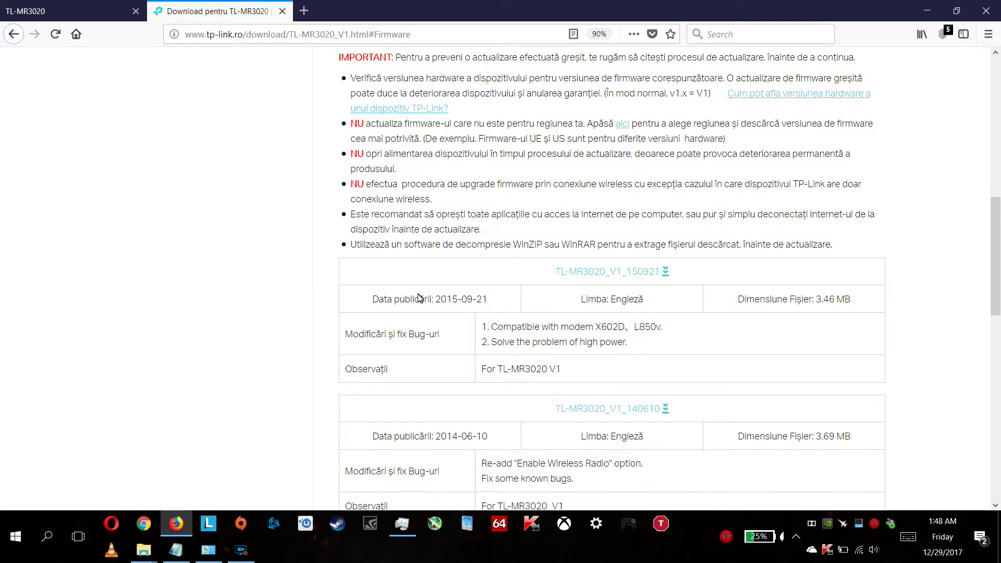
{"action": "scroll", "coordinate": [420, 297], "scroll_direction": "down", "scroll_amount": 6}
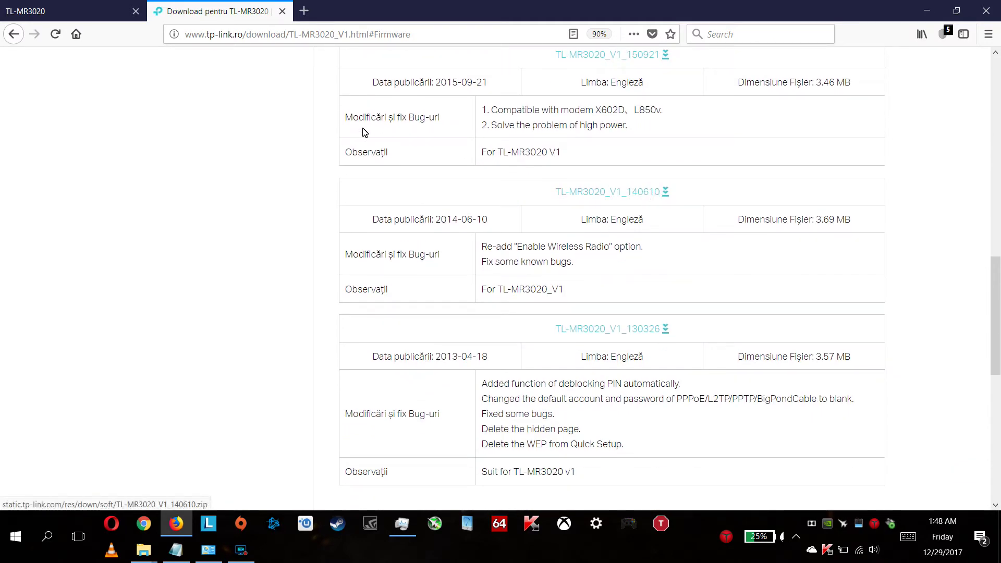
- Recheck the router Status page, then review the 150921 changelog and high power fix note
{"action": "left_click", "coordinate": [125, 11]}
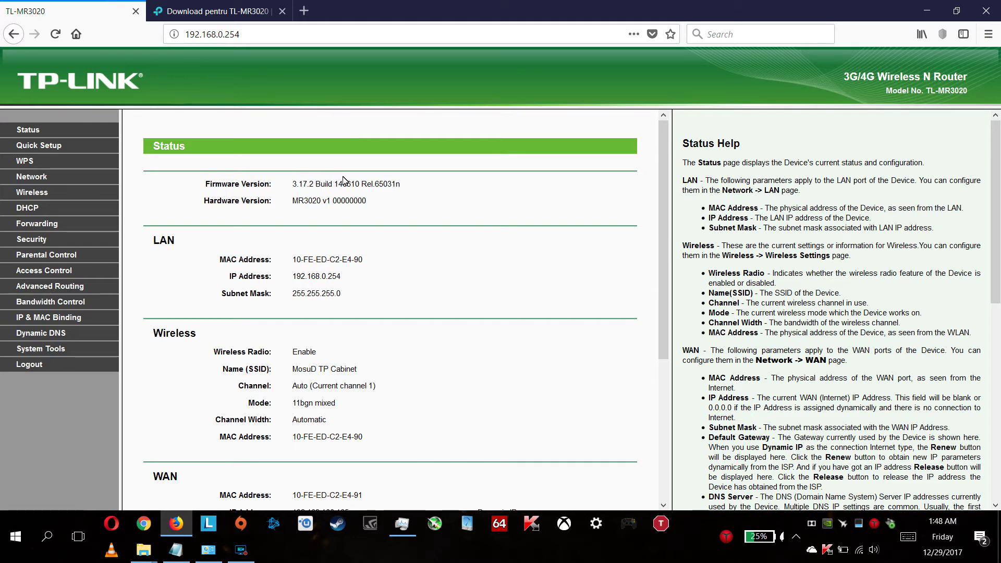
{"action": "left_click", "coordinate": [219, 11]}
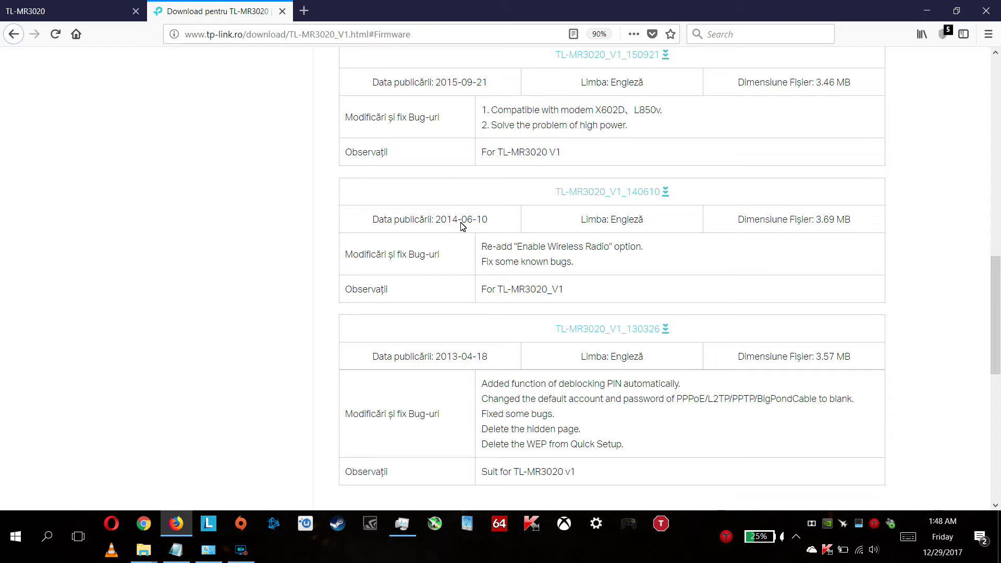
{"action": "left_click_drag", "start_coordinate": [483, 111], "coordinate": [594, 126]}
{"action": "left_click", "coordinate": [595, 147]}
{"action": "scroll", "coordinate": [595, 146], "scroll_direction": "up", "scroll_amount": 3}
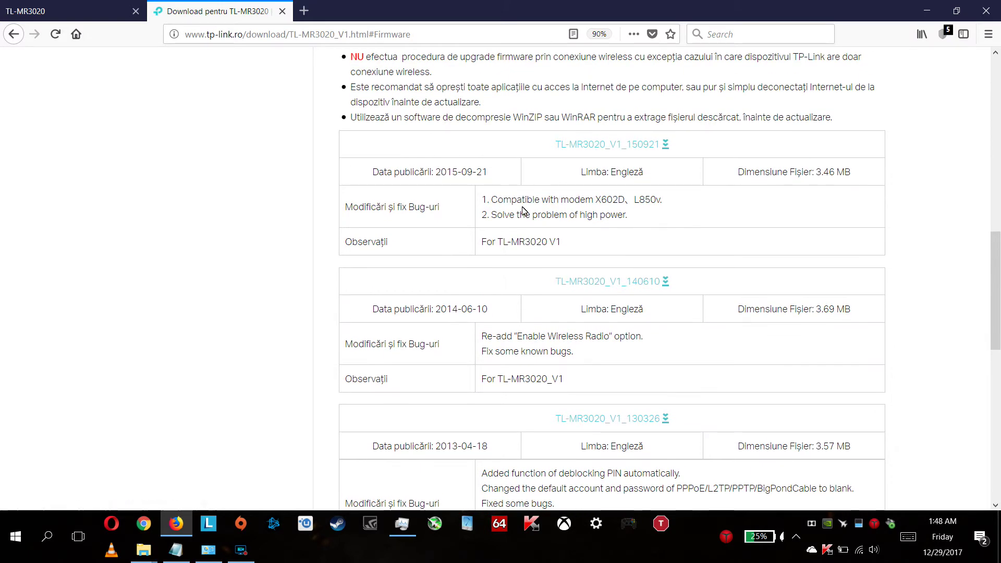
{"action": "left_click_drag", "start_coordinate": [502, 214], "coordinate": [669, 223]}
- Save TL-MR3020_V1_150921.zip to disk and open it from the downloads Library in WinRAR
{"action": "left_click", "coordinate": [668, 222]}
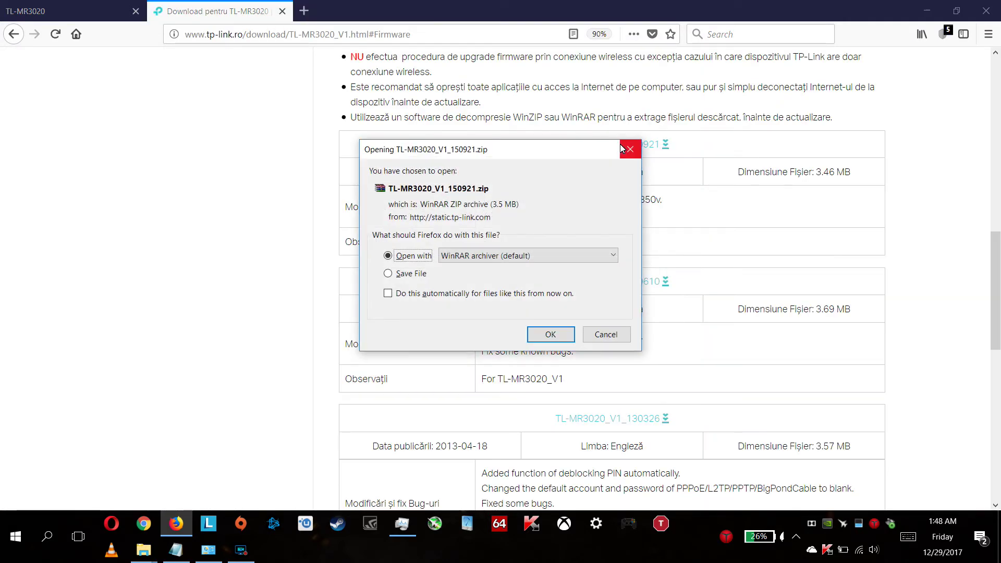
{"action": "left_click", "coordinate": [389, 275]}
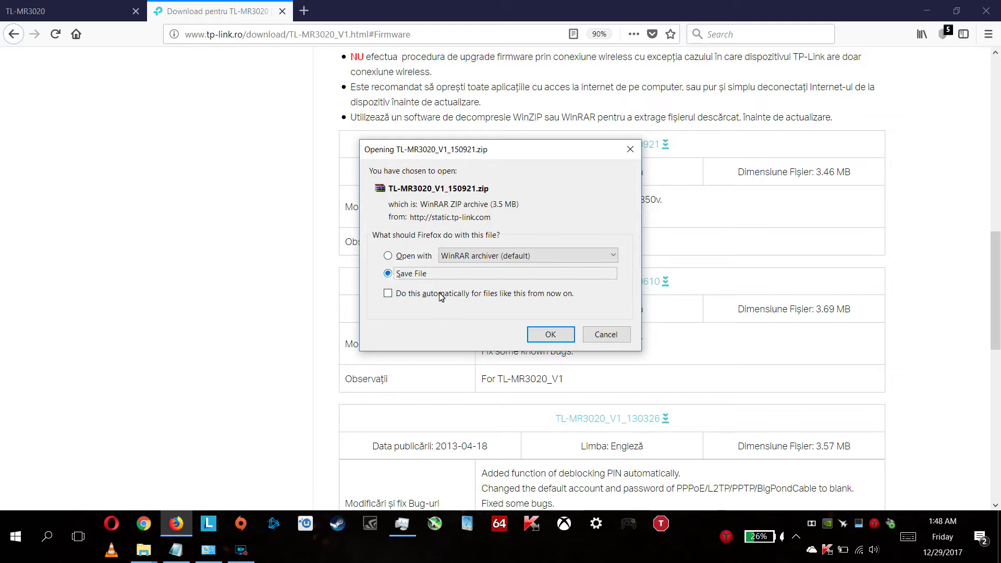
{"action": "left_click", "coordinate": [550, 334]}
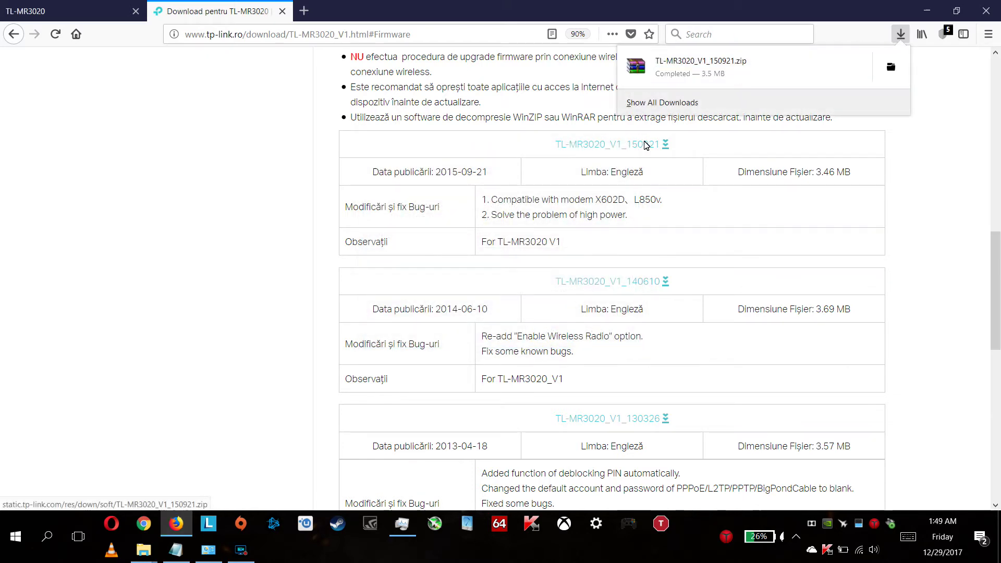
{"action": "left_click", "coordinate": [661, 103]}
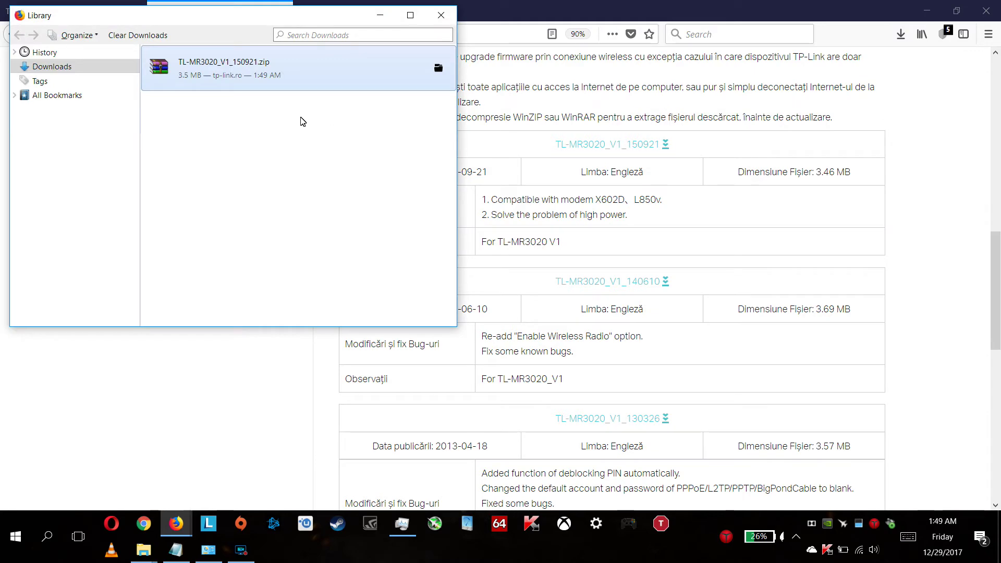
{"action": "double_click", "coordinate": [207, 75]}
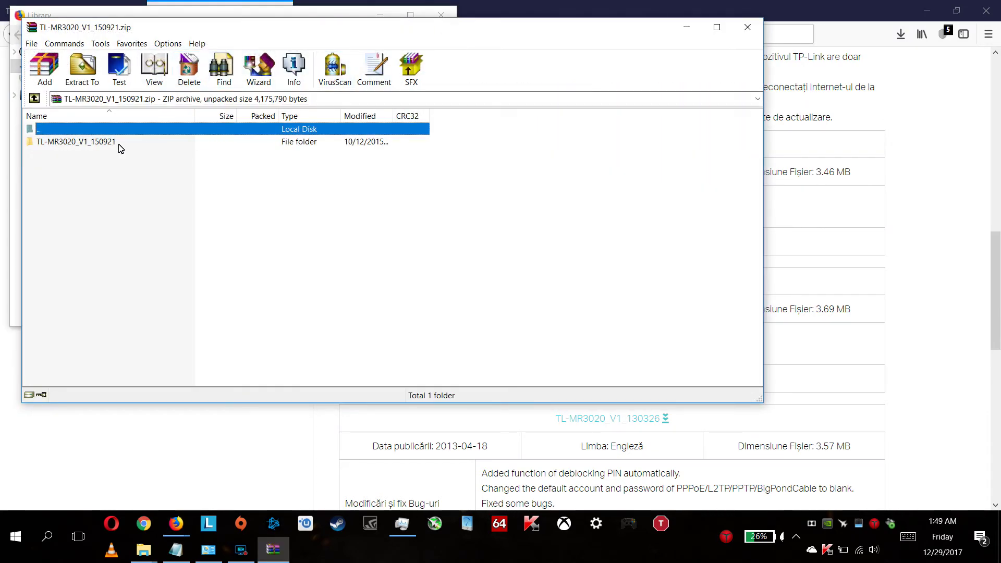
- Extract the TL-MR3020_V1_150921 folder from the zip to the Desktop with Extract To
{"action": "left_click", "coordinate": [119, 146]}
{"action": "left_click", "coordinate": [82, 69]}
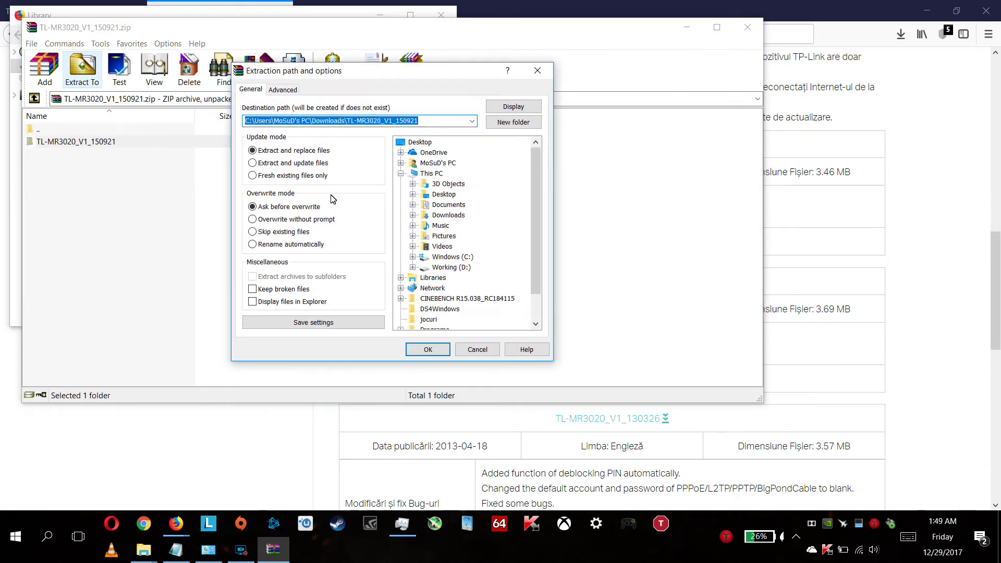
{"action": "left_click", "coordinate": [423, 143]}
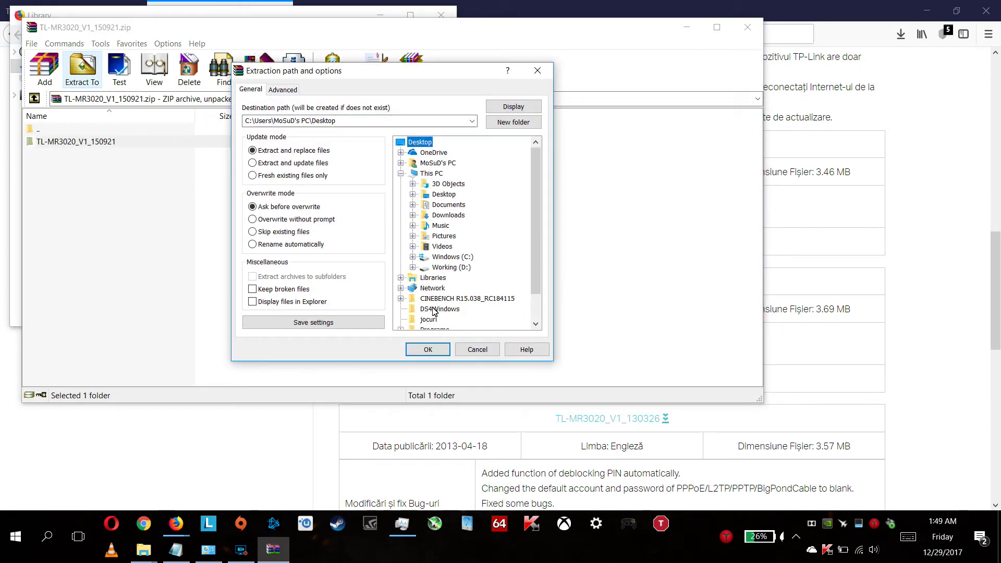
{"action": "left_click", "coordinate": [433, 351]}
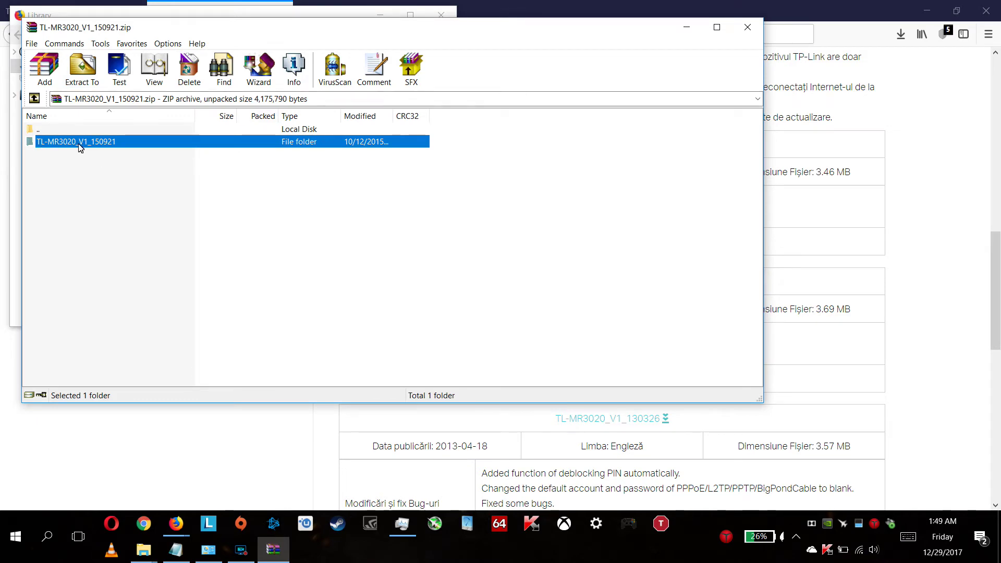
- Close the Library and WinRAR, then go to the router's System Tools > Firmware Upgrade page
{"action": "left_click", "coordinate": [753, 35]}
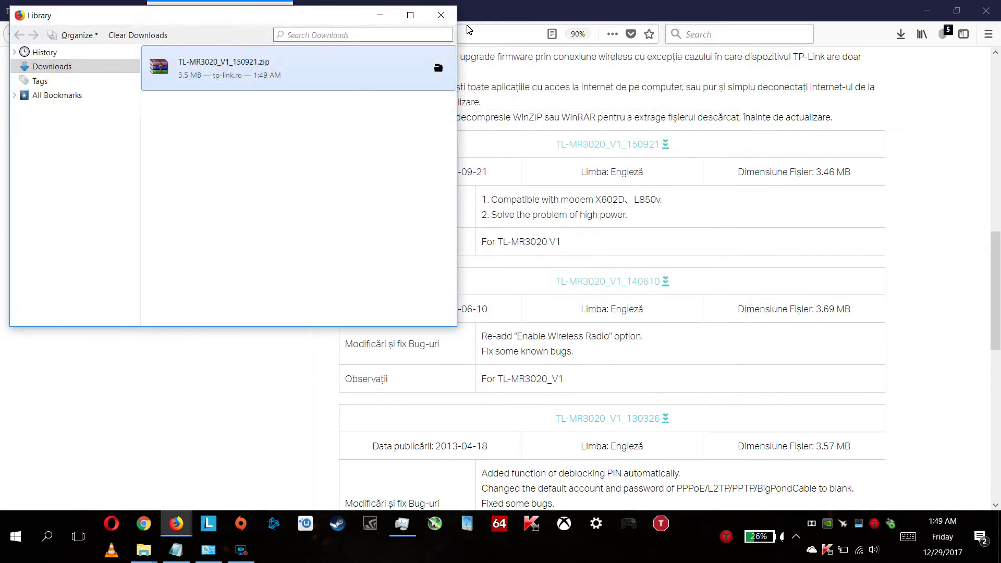
{"action": "left_click", "coordinate": [441, 15]}
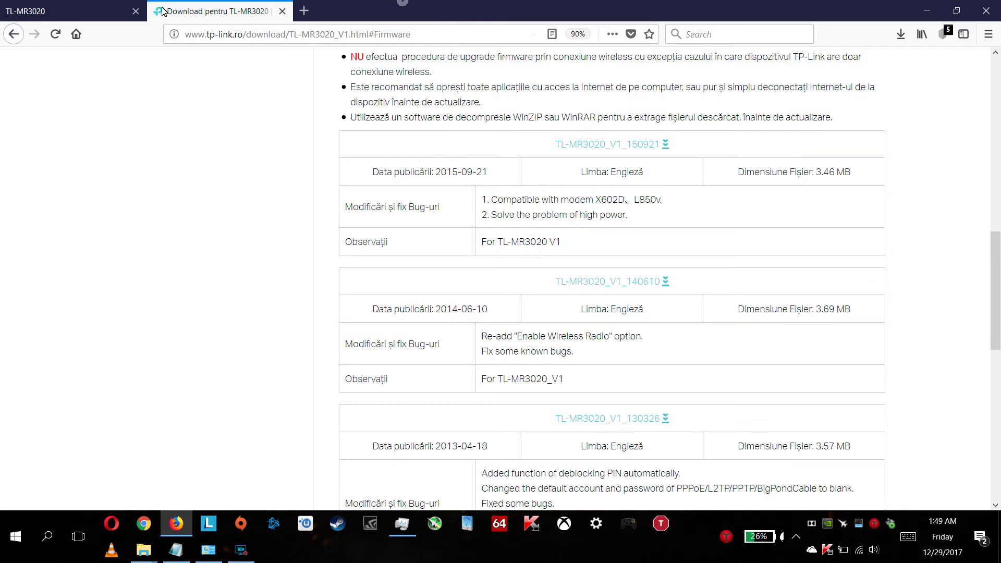
{"action": "left_click", "coordinate": [67, 11]}
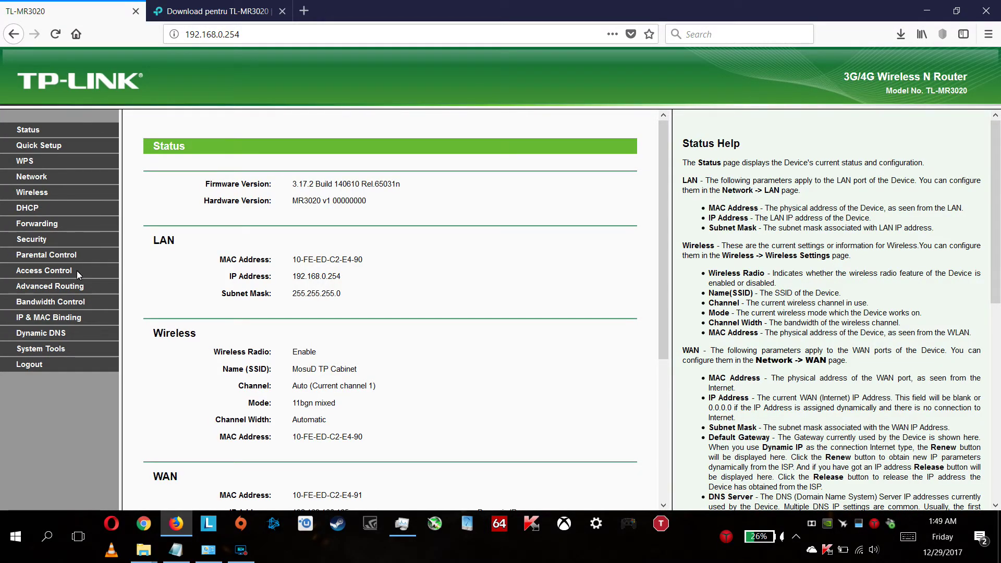
{"action": "left_click", "coordinate": [46, 349]}
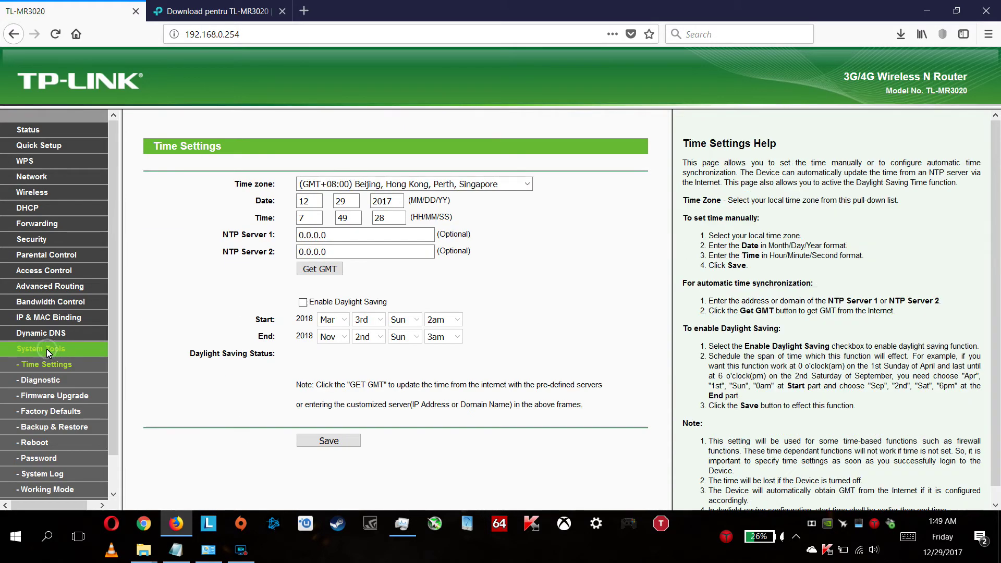
{"action": "left_click", "coordinate": [56, 396]}
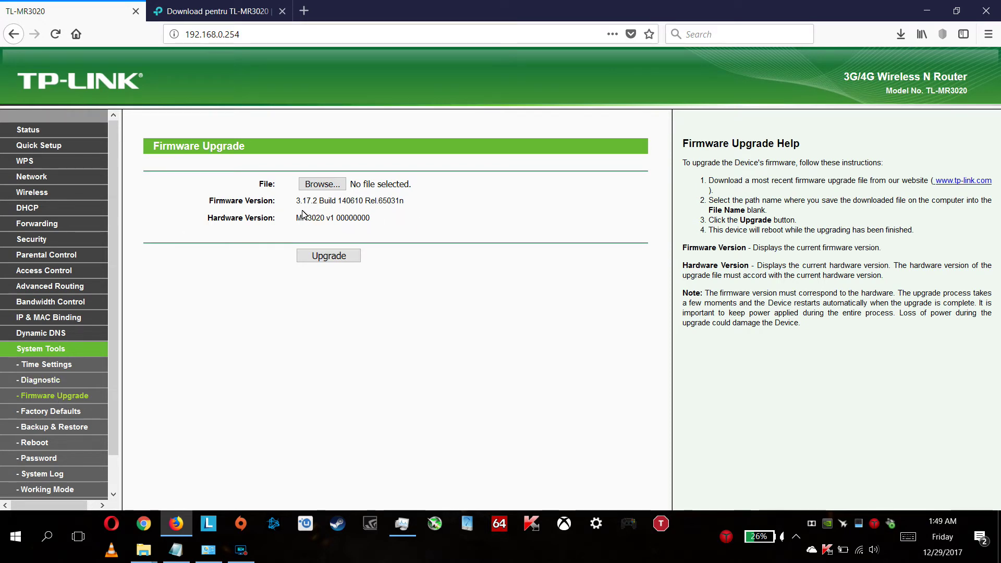
- Highlight current firmware 3.17.2 Build 140610 and hardware MR3020 v1, then browse for the upgrade file
{"action": "left_click_drag", "start_coordinate": [298, 203], "coordinate": [397, 211]}
{"action": "left_click_drag", "start_coordinate": [297, 219], "coordinate": [387, 225]}
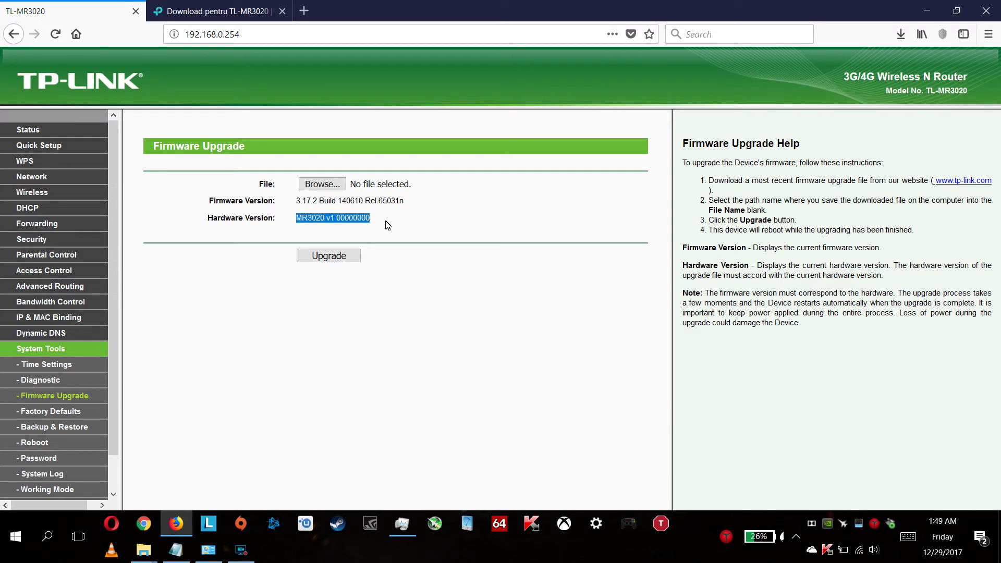
{"action": "left_click", "coordinate": [319, 185]}
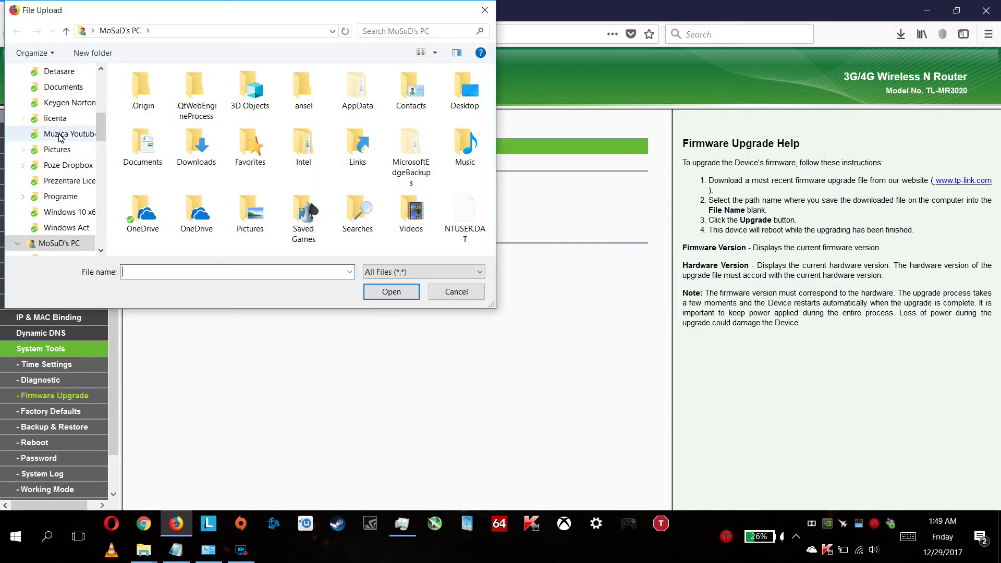
- Pick mr3020nv1_en_3_17_2_up_boot(150921).bin from Desktop\TL-MR3020_V1_150921 as the upgrade file
{"action": "left_click_drag", "start_coordinate": [103, 125], "coordinate": [107, 77]}
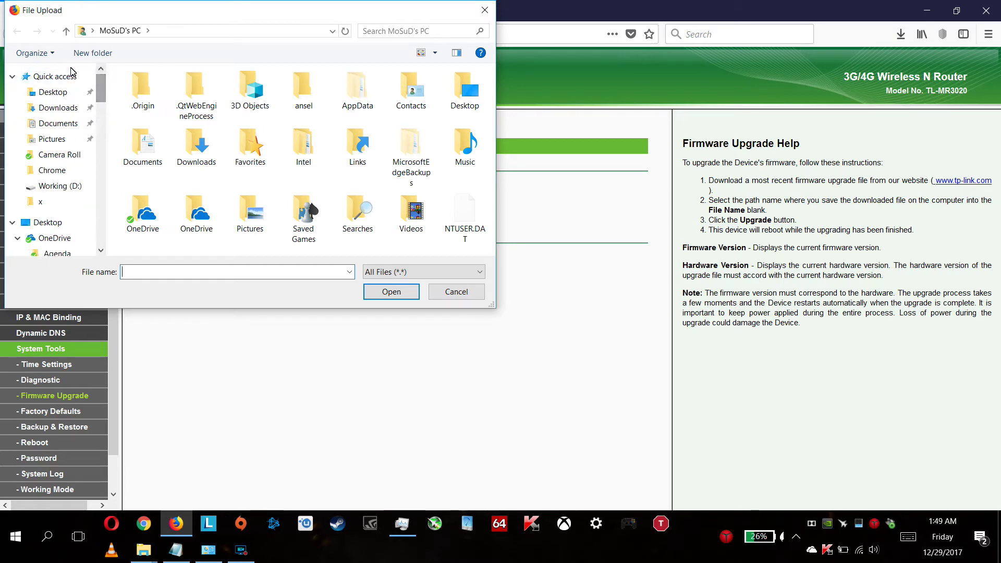
{"action": "left_click", "coordinate": [53, 96]}
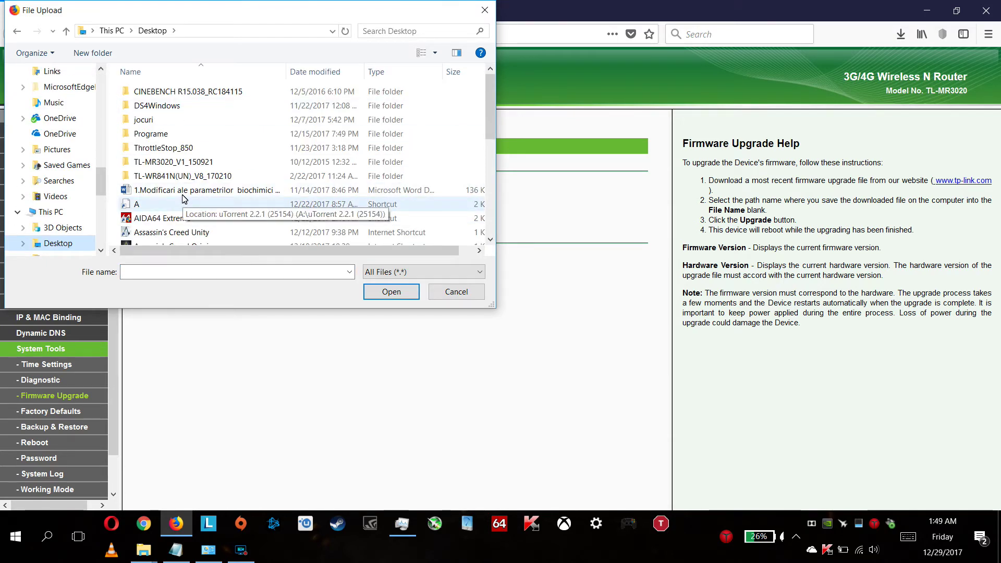
{"action": "double_click", "coordinate": [177, 165]}
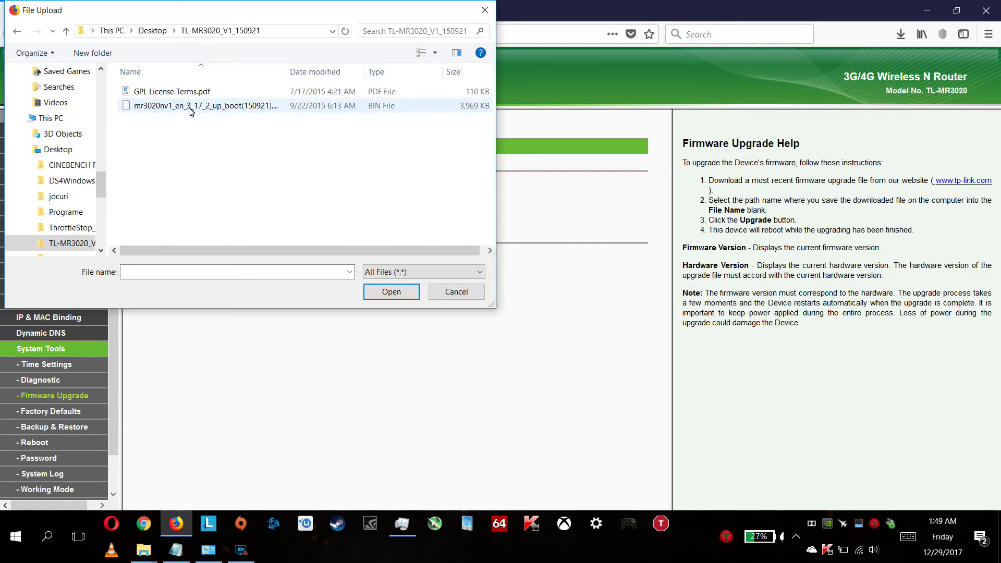
{"action": "left_click", "coordinate": [209, 109]}
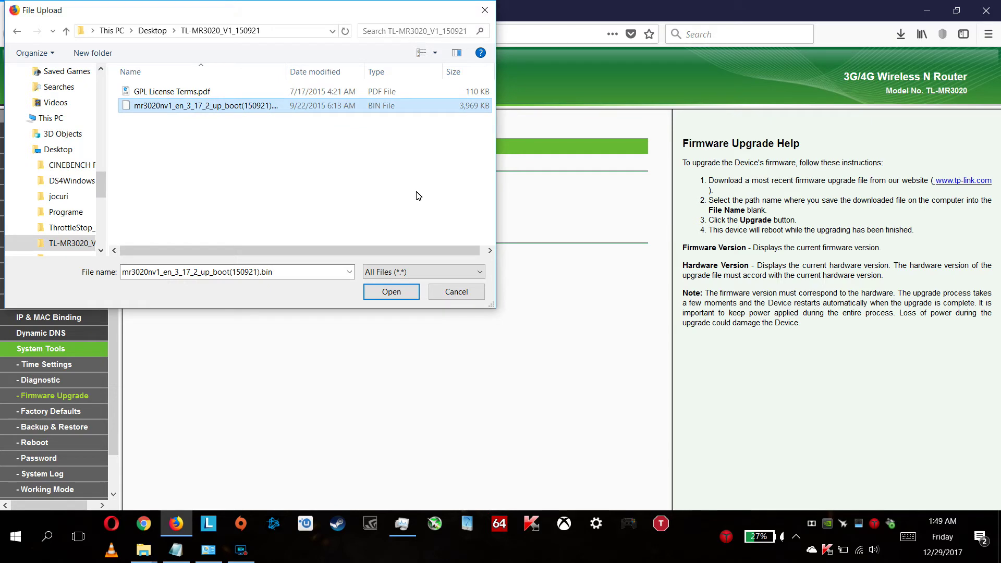
{"action": "left_click", "coordinate": [391, 292]}
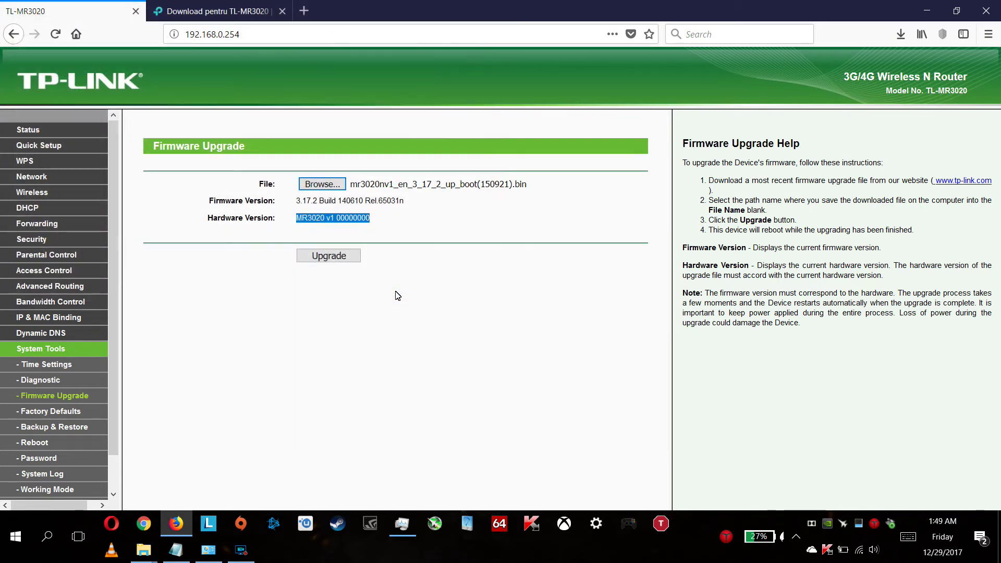
- Start the firmware upgrade and confirm it in the upgrade prompt
{"action": "left_click", "coordinate": [325, 256]}
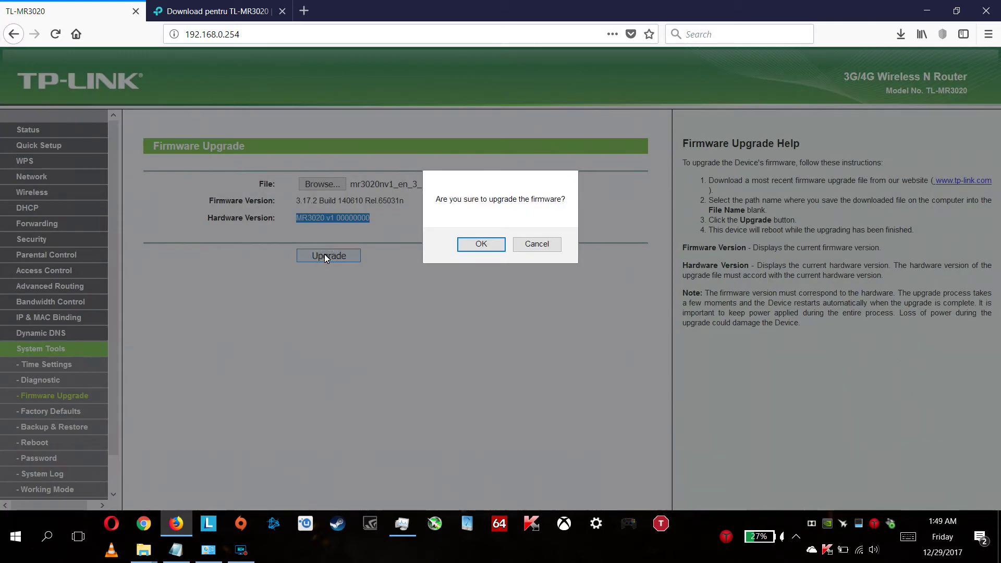
{"action": "left_click", "coordinate": [487, 246]}
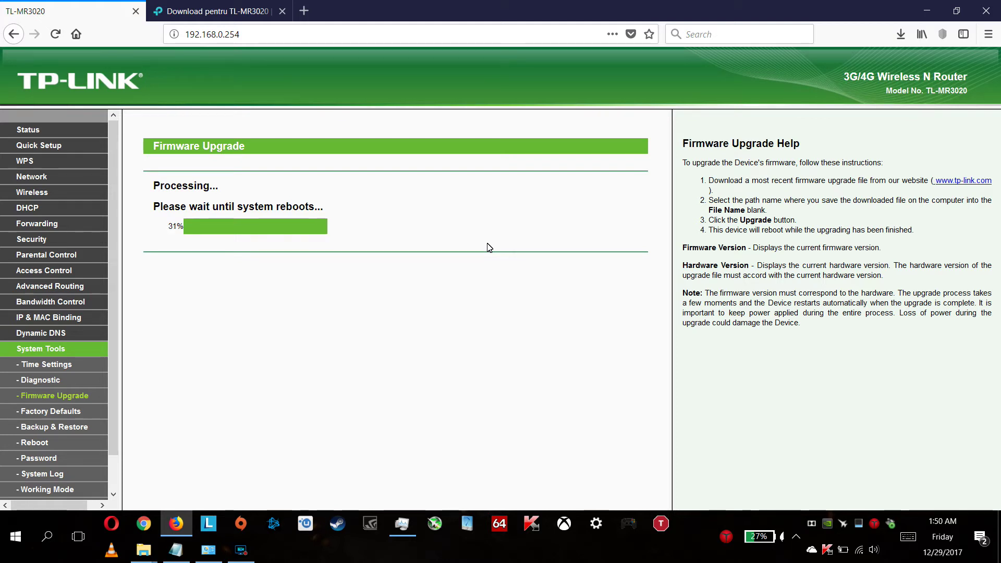
- While the router reboots, check the PC's Wi-Fi connection status from the taskbar
{"action": "mouse_move", "coordinate": [861, 558]}
{"action": "left_click", "coordinate": [861, 556]}
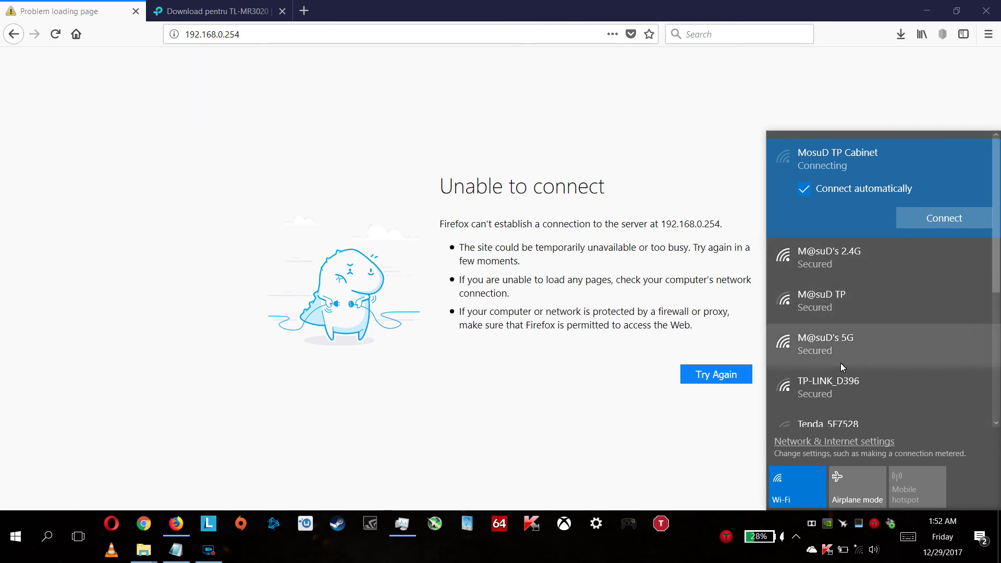
- Reconnect to the MosuD TP Cabinet Wi-Fi and reload the router page, now showing firmware 3.17.2 Build 150921
{"action": "left_click", "coordinate": [856, 557]}
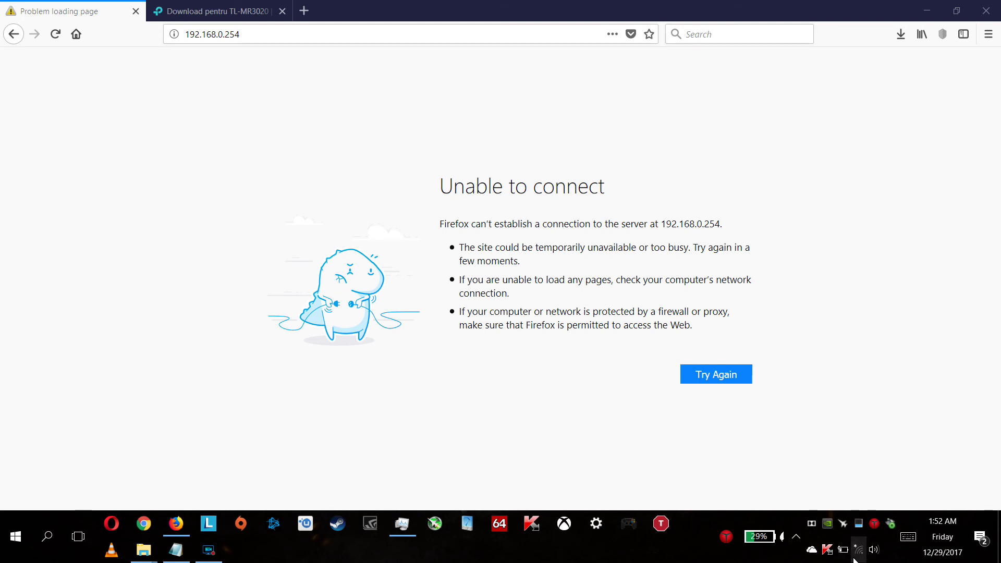
{"action": "left_click", "coordinate": [858, 549]}
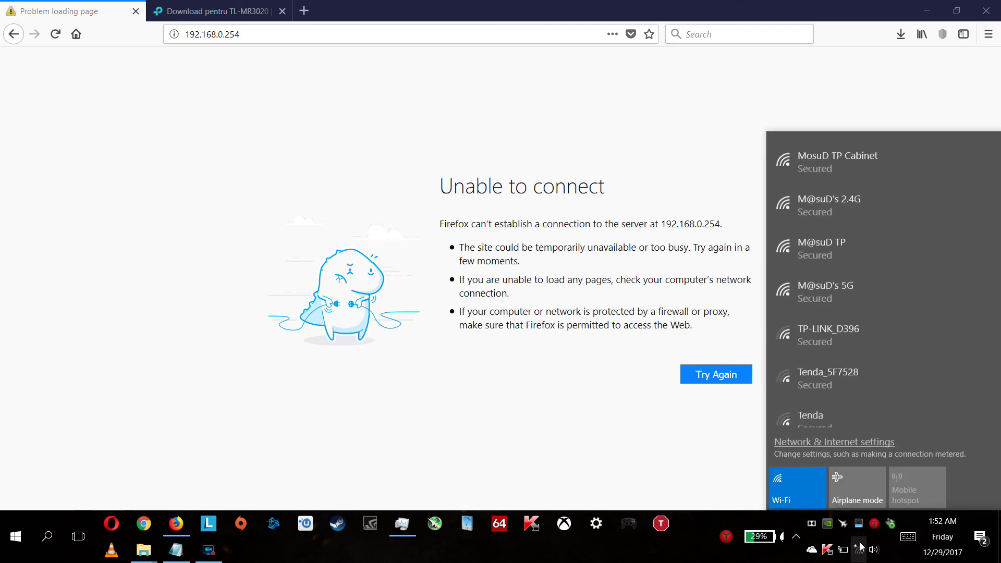
{"action": "left_click", "coordinate": [859, 174]}
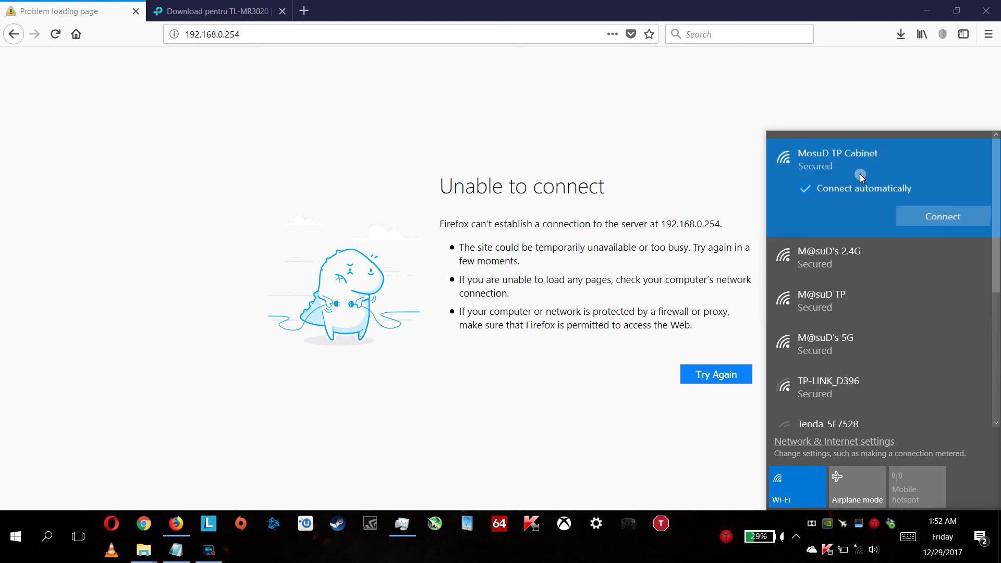
{"action": "left_click", "coordinate": [945, 221]}
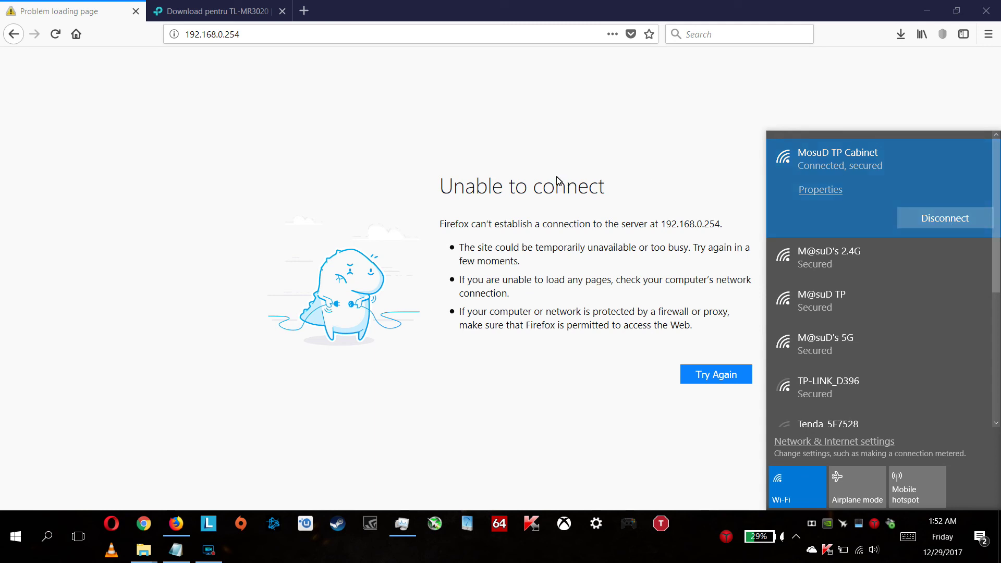
{"action": "left_click", "coordinate": [278, 39]}
{"action": "key", "text": "Return"}
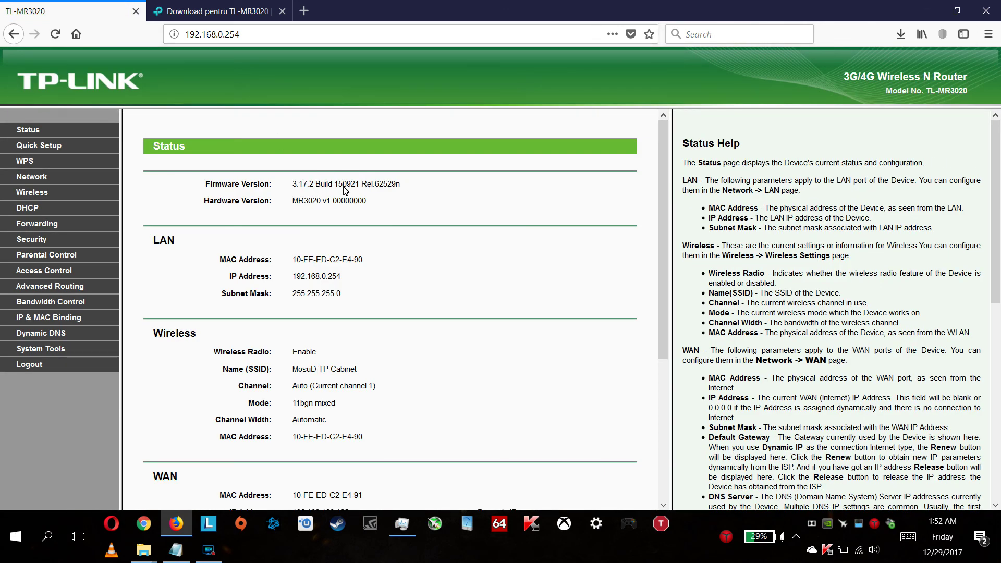
{"action": "left_click_drag", "start_coordinate": [338, 188], "coordinate": [414, 188]}
{"action": "left_click", "coordinate": [414, 187]}
{"action": "left_click", "coordinate": [213, 11]}
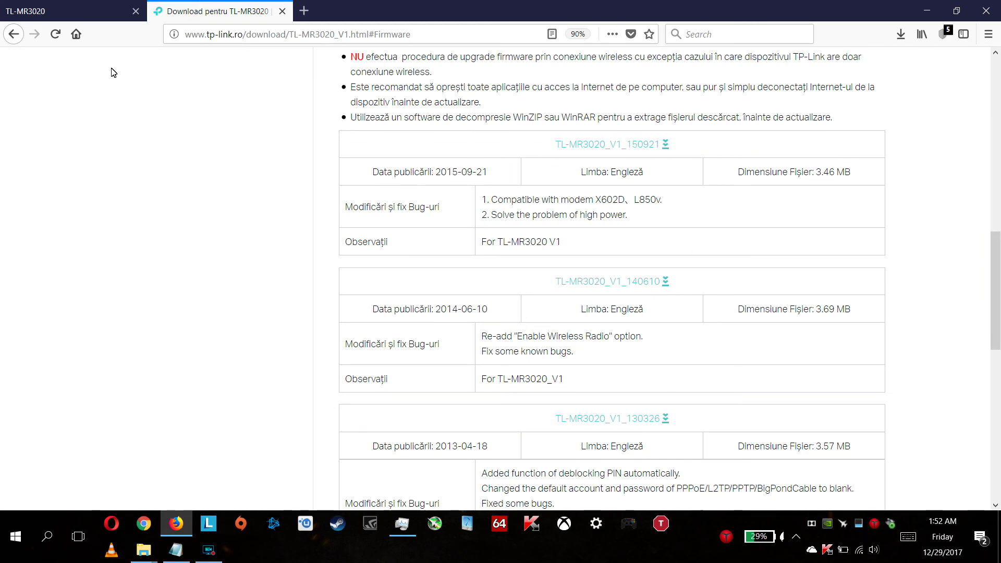
{"action": "left_click", "coordinate": [43, 7]}
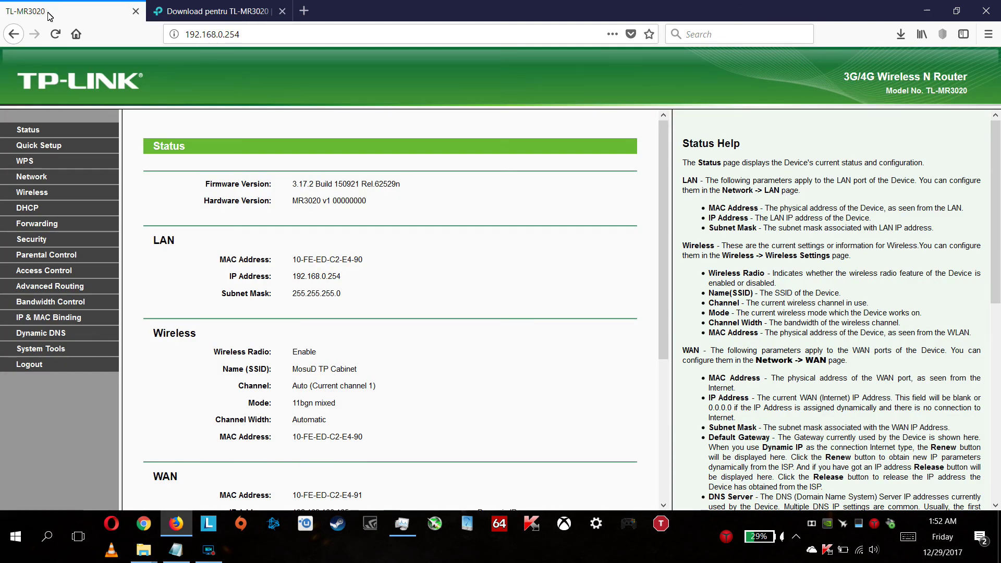
{"action": "scroll", "coordinate": [324, 266], "scroll_direction": "down", "scroll_amount": 5}
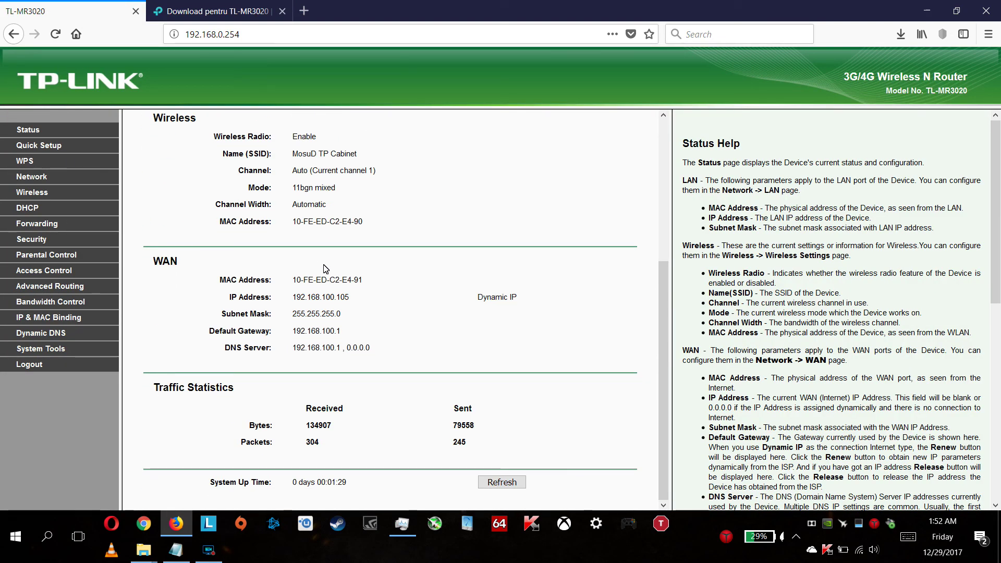
{"action": "scroll", "coordinate": [325, 268], "scroll_direction": "up", "scroll_amount": 5}
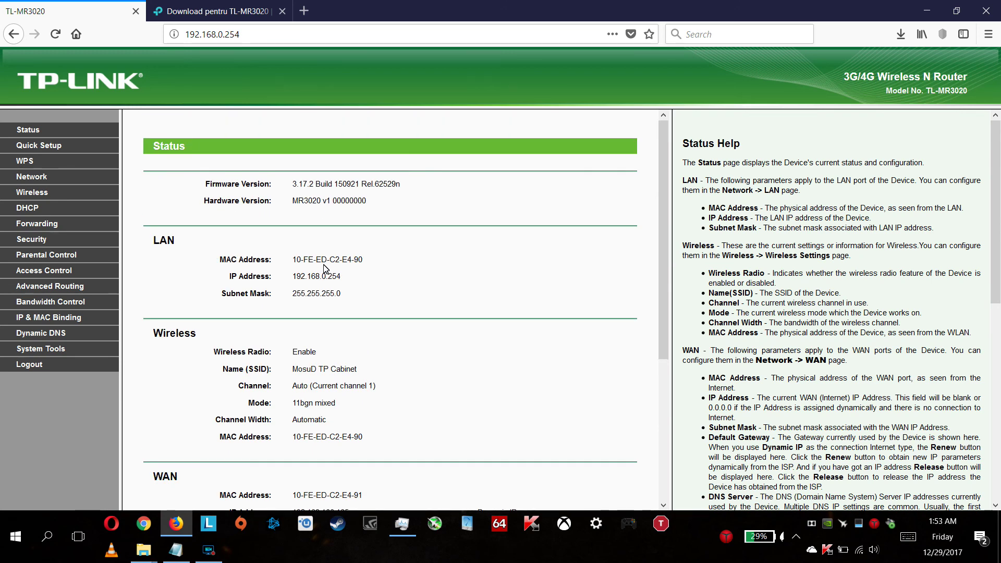